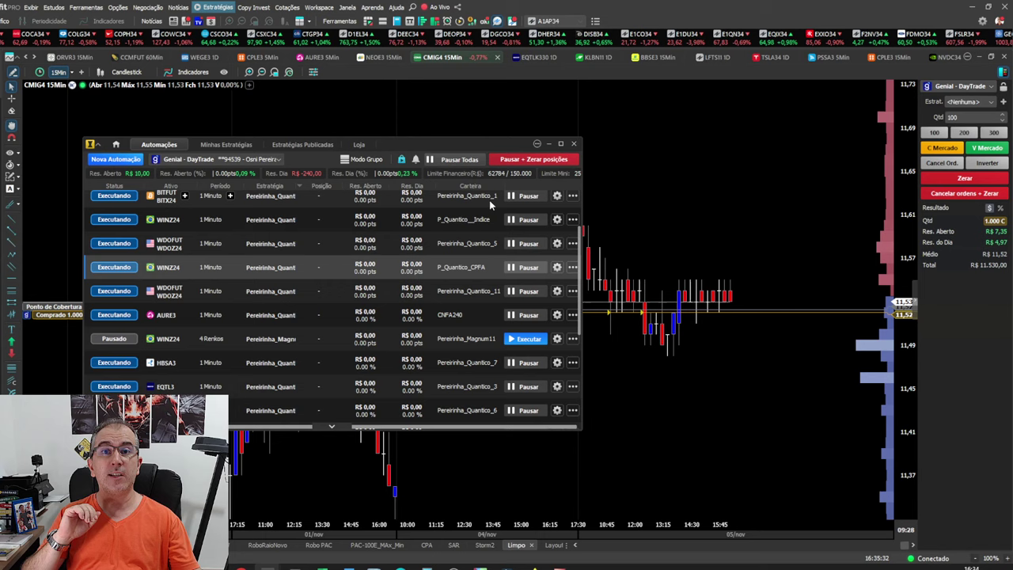
# Check the open and daily results of the CMIG4 and CPLE3 automations at the start of the automation list
pyautogui.scroll(3, 445, 277)
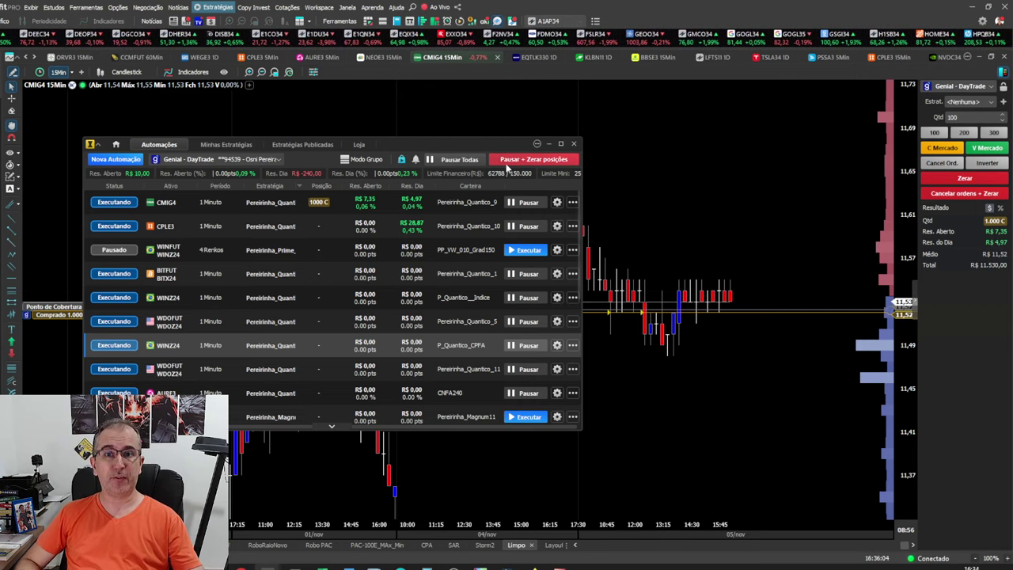
pyautogui.moveTo(520, 149)
pyautogui.mouseDown()
pyautogui.moveTo(515, 136)
pyautogui.moveTo(529, 143)
pyautogui.mouseUp()
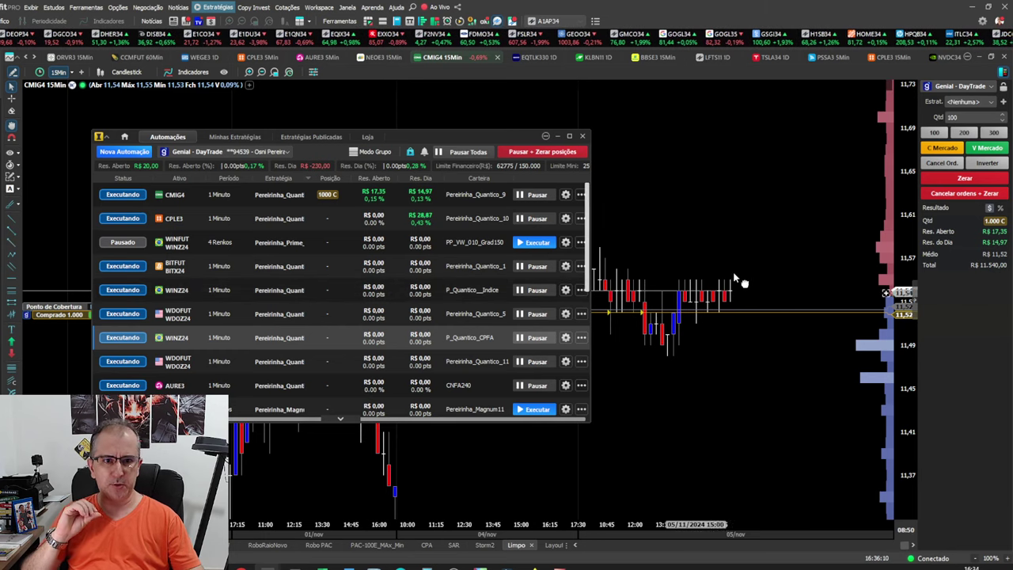
pyautogui.moveTo(486, 150); pyautogui.dragTo(446, 143)
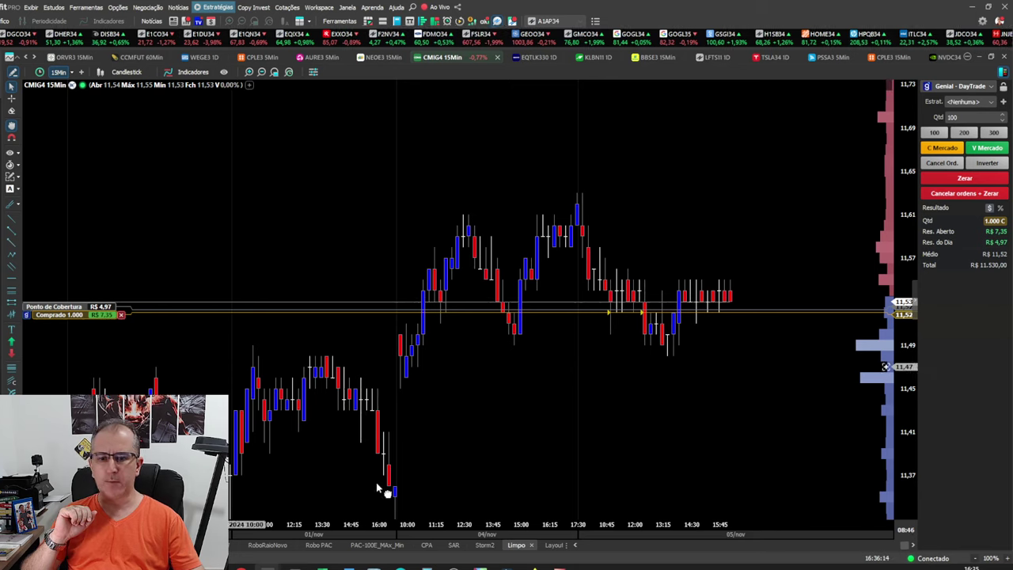
# Switch to the Resultados Robô Quântico workbook in Excel and enter 28,87 as the CPLE3 result in the first undated row
pyautogui.moveTo(322, 567)
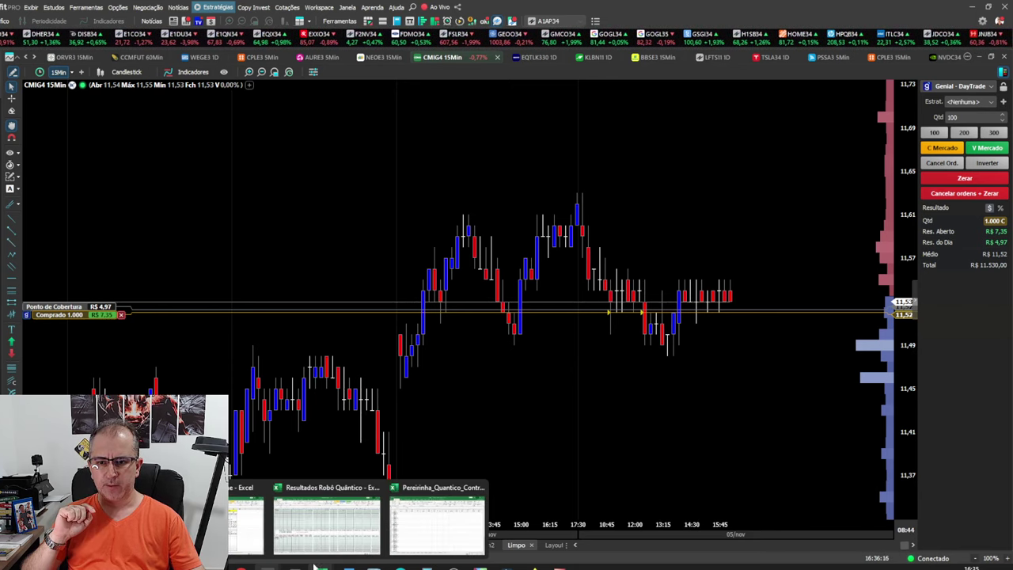
pyautogui.click(312, 528)
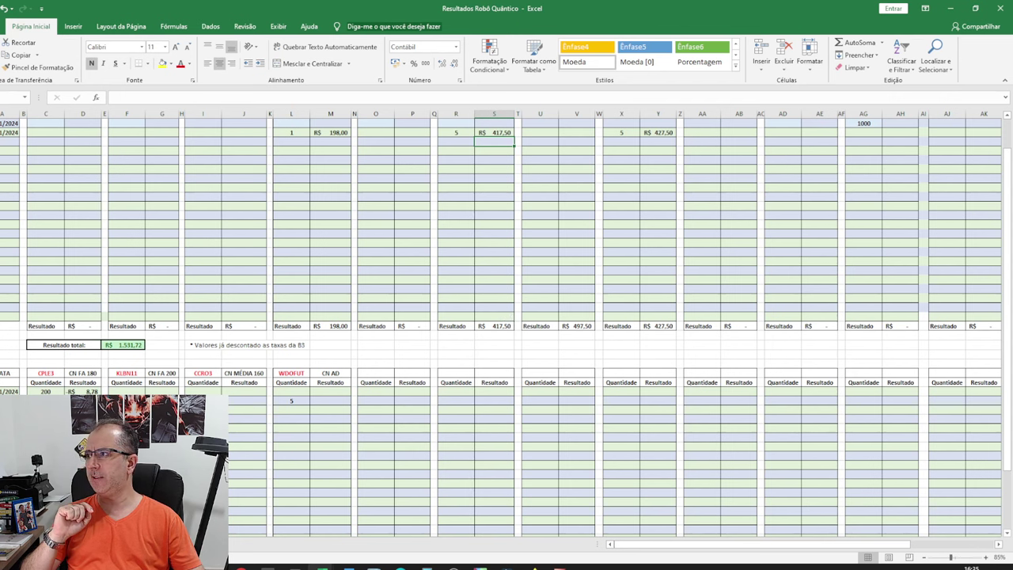
pyautogui.scroll(-4, 160, 299)
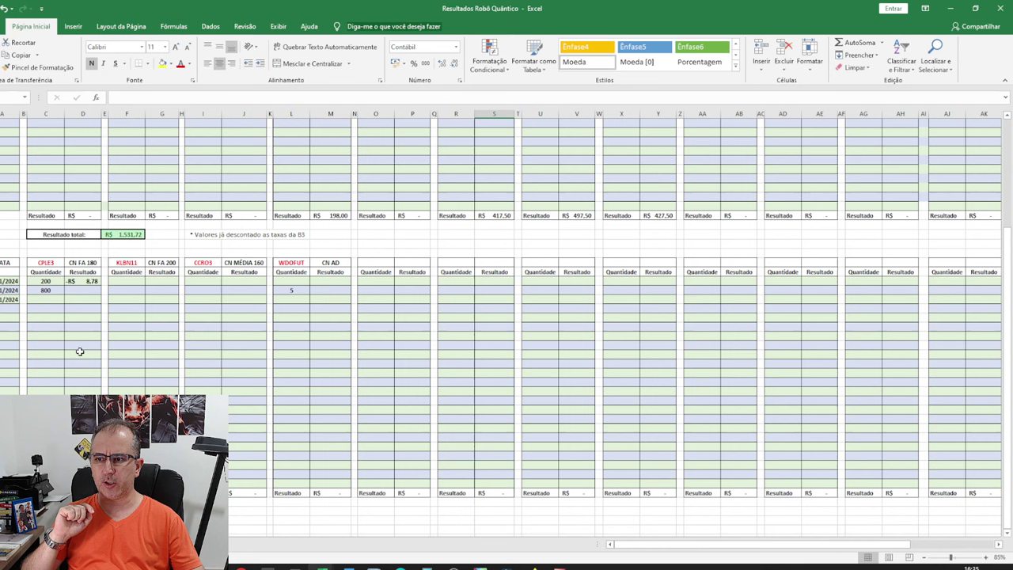
pyautogui.click(79, 289)
pyautogui.write('2')
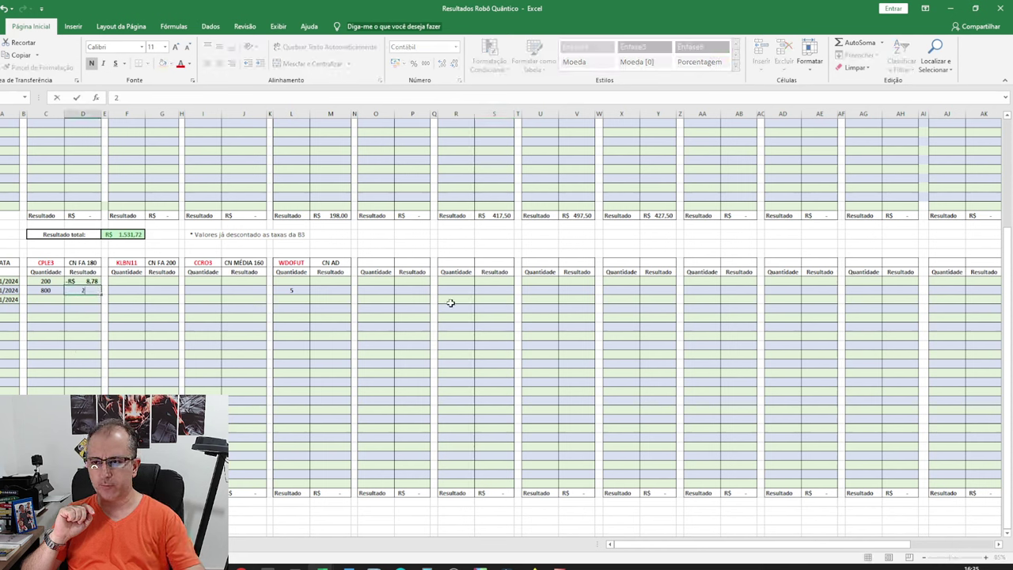
pyautogui.press('Return')
pyautogui.press('Return')
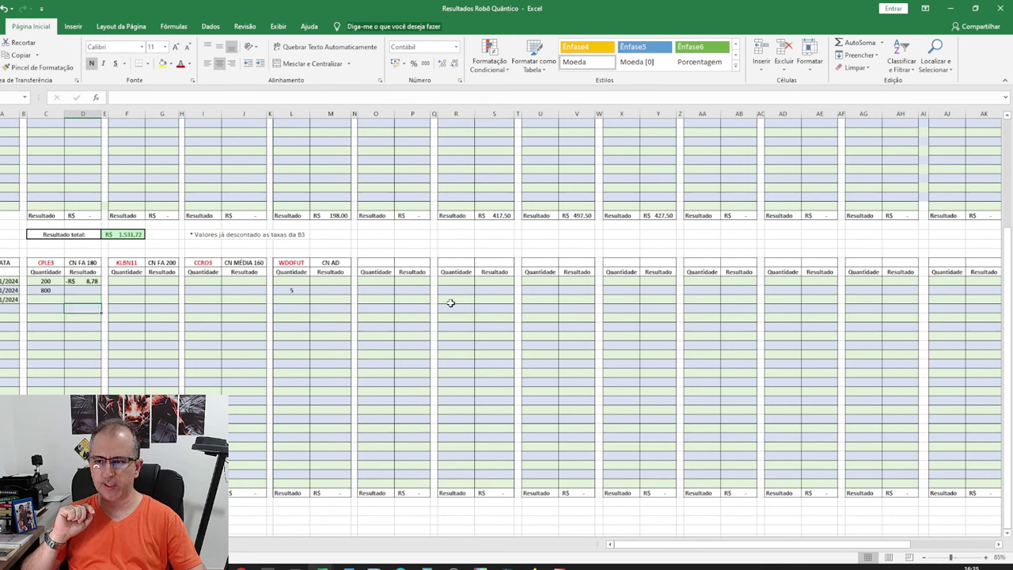
pyautogui.write('28,87')
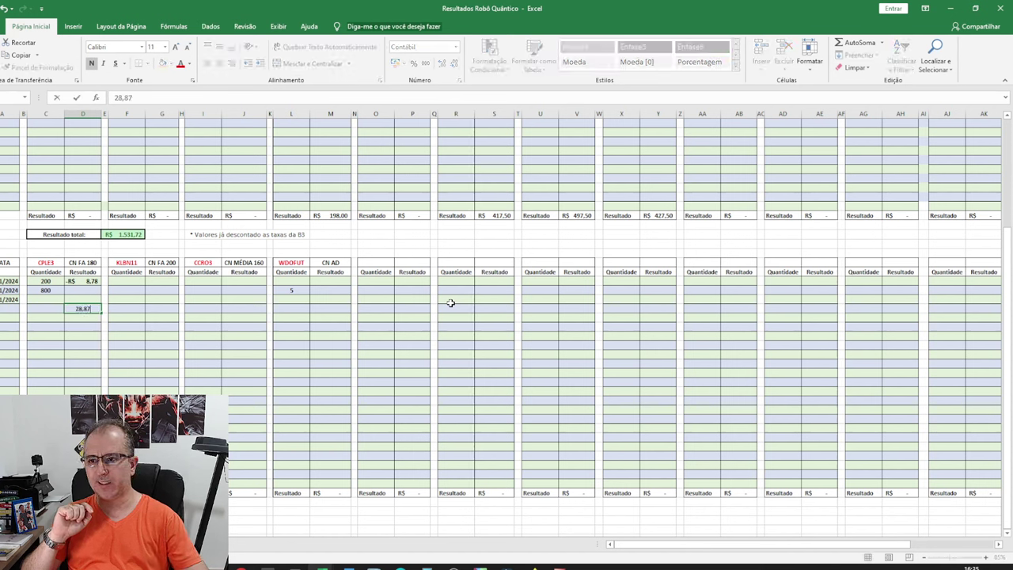
# Set the date of the new CPLE3 result row to 05/11/2024
pyautogui.press('Left')
pyautogui.press('Left')
pyautogui.press('Left')
pyautogui.write('05')
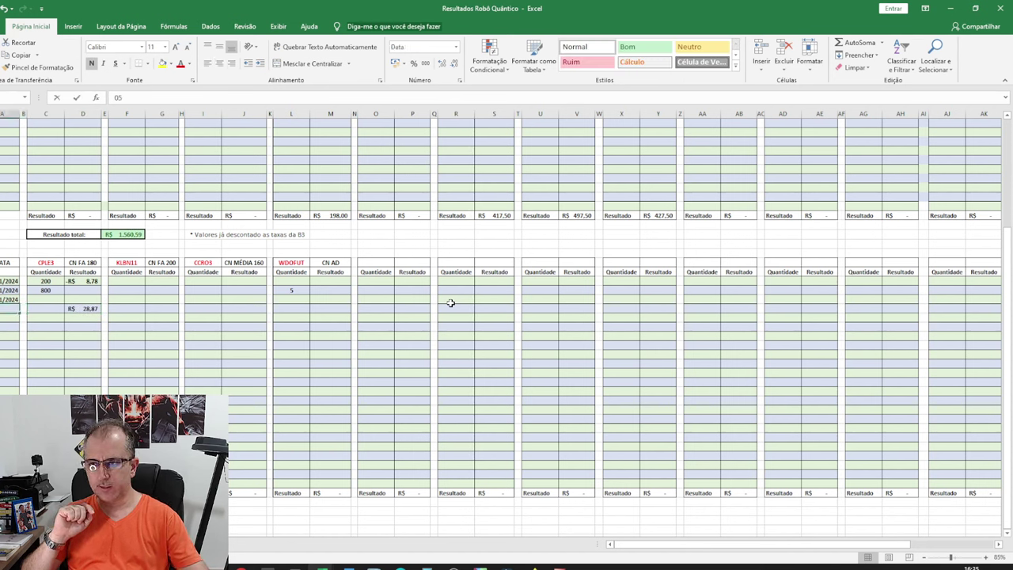
pyautogui.write('/11/2024')
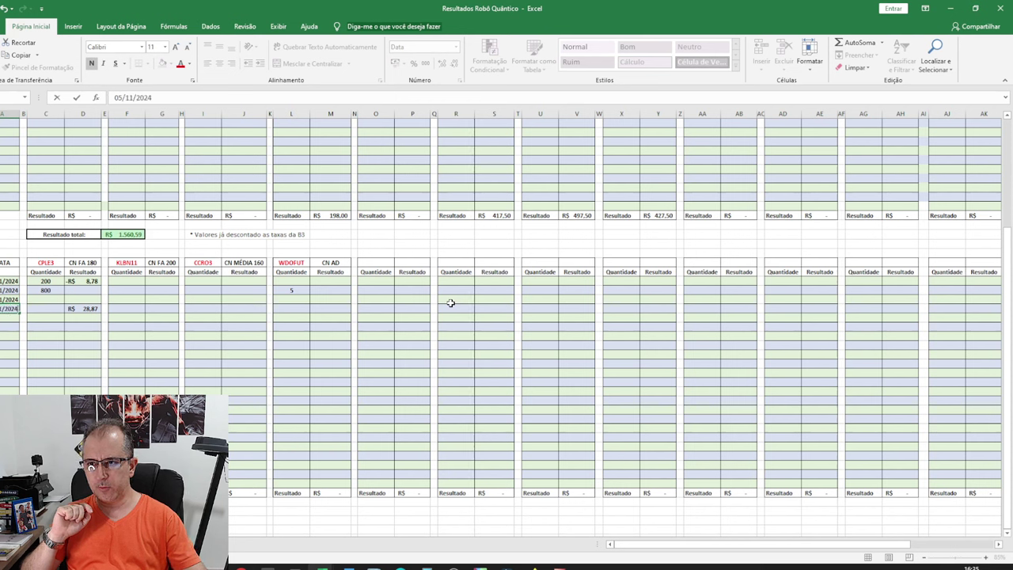
pyautogui.press('Return')
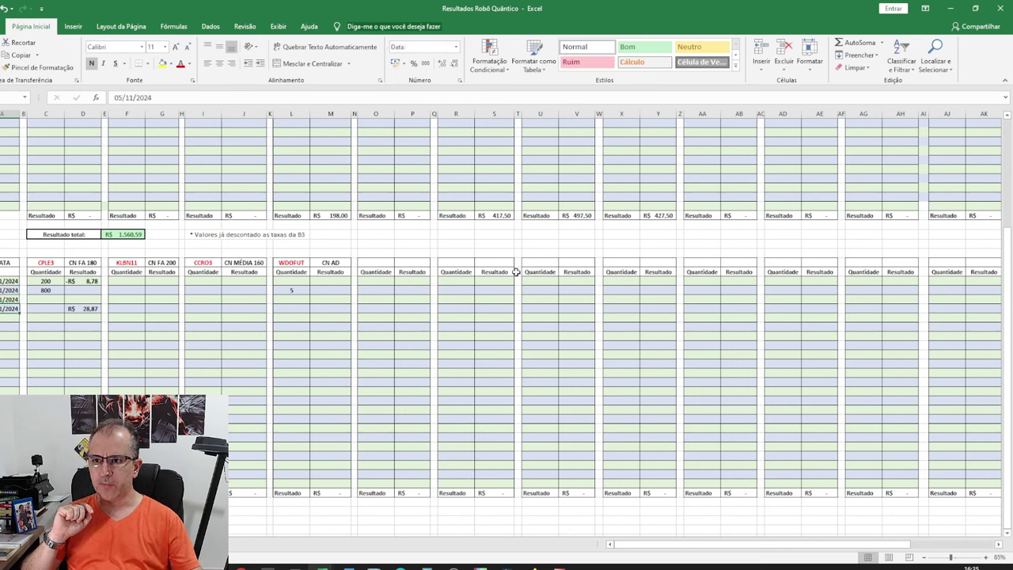
# Compare the first CPLE3 result with the one recorded for 05/11/2024
pyautogui.click(105, 281)
pyautogui.click(95, 282)
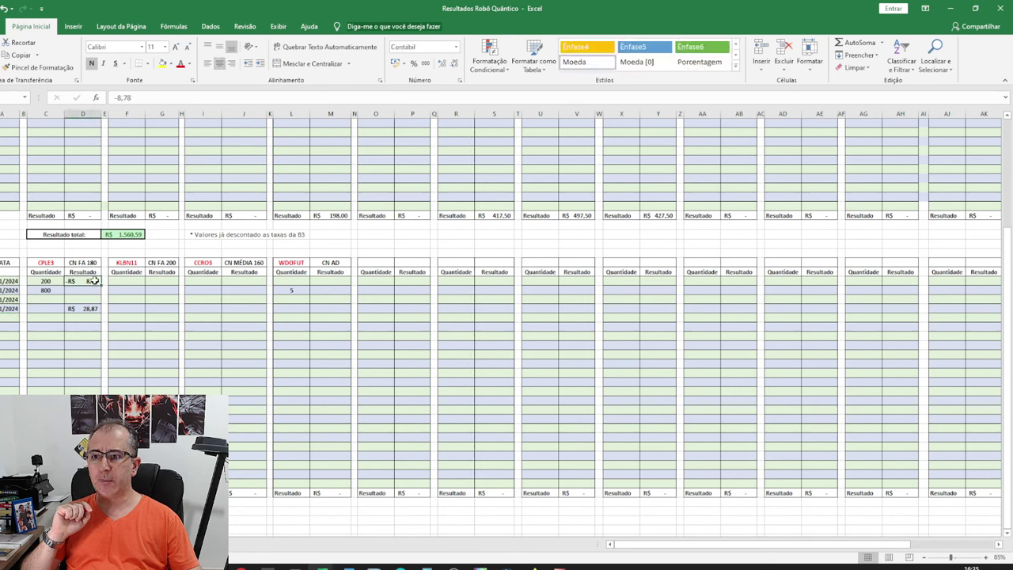
pyautogui.click(93, 308)
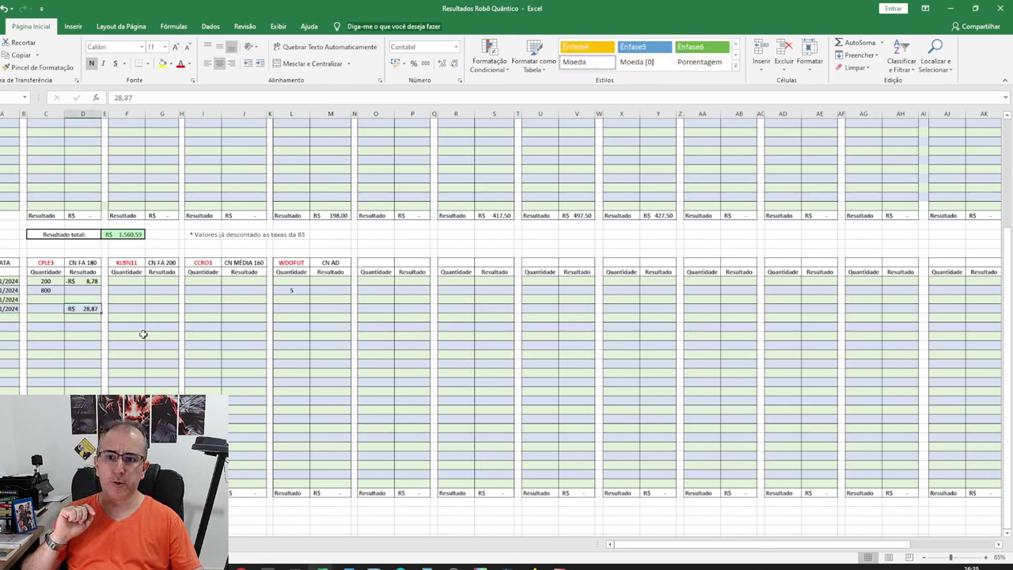
pyautogui.click(91, 281)
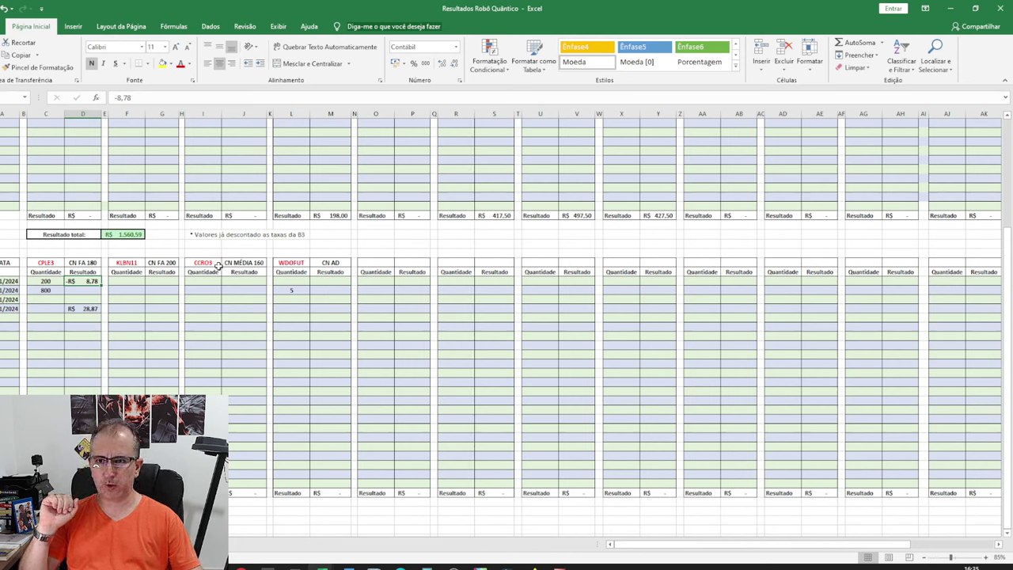
# Enter 100 as the CMIG4 quantity in the first undated row of the upper table
pyautogui.scroll(5, 685, 303)
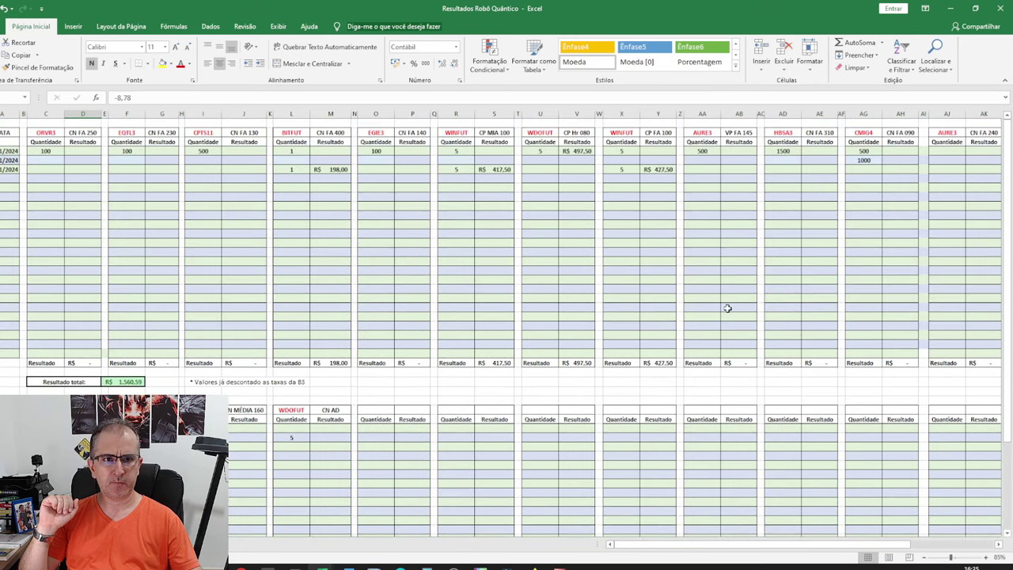
pyautogui.click(870, 161)
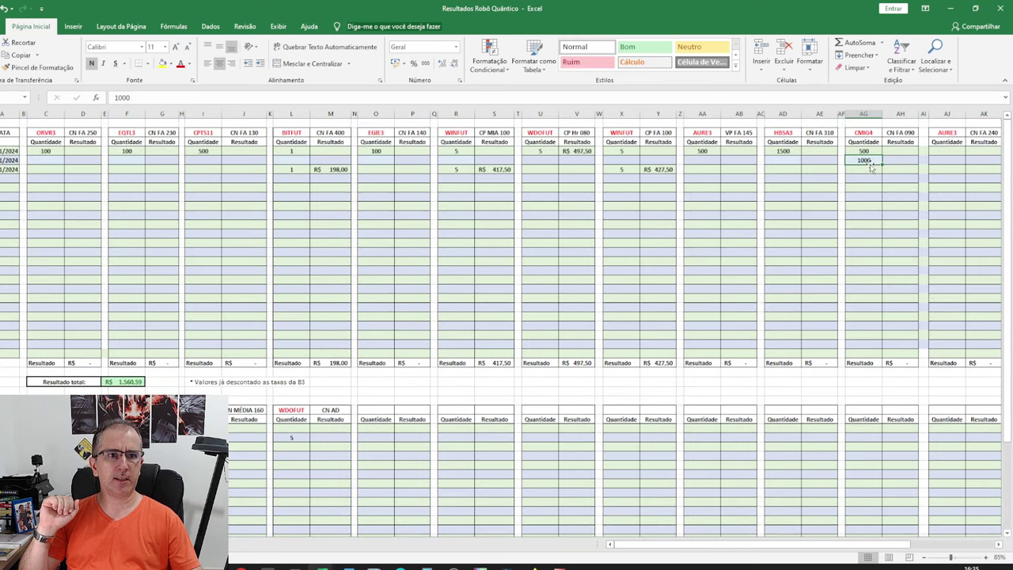
pyautogui.click(2, 179)
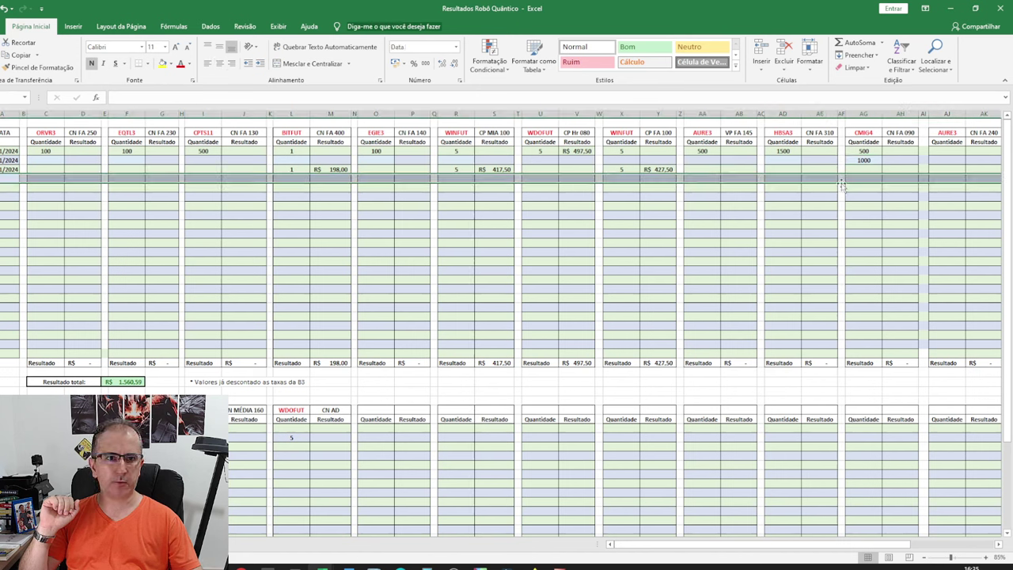
pyautogui.click(859, 178)
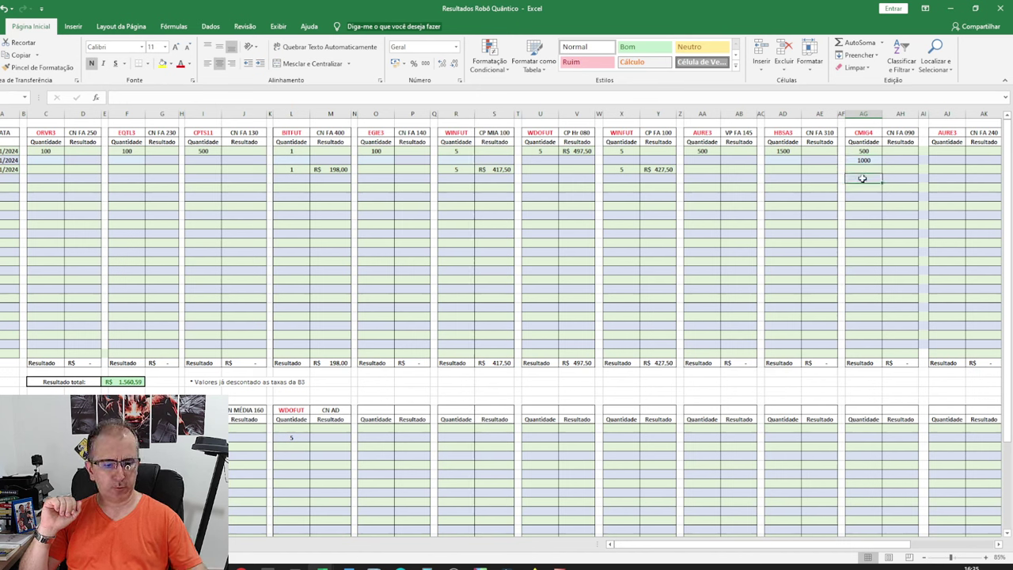
pyautogui.write('10')
pyautogui.press('Escape')
# Clear the earlier CMIG4 quantities 1000 and 500 from the first two dated rows
pyautogui.press('Up')
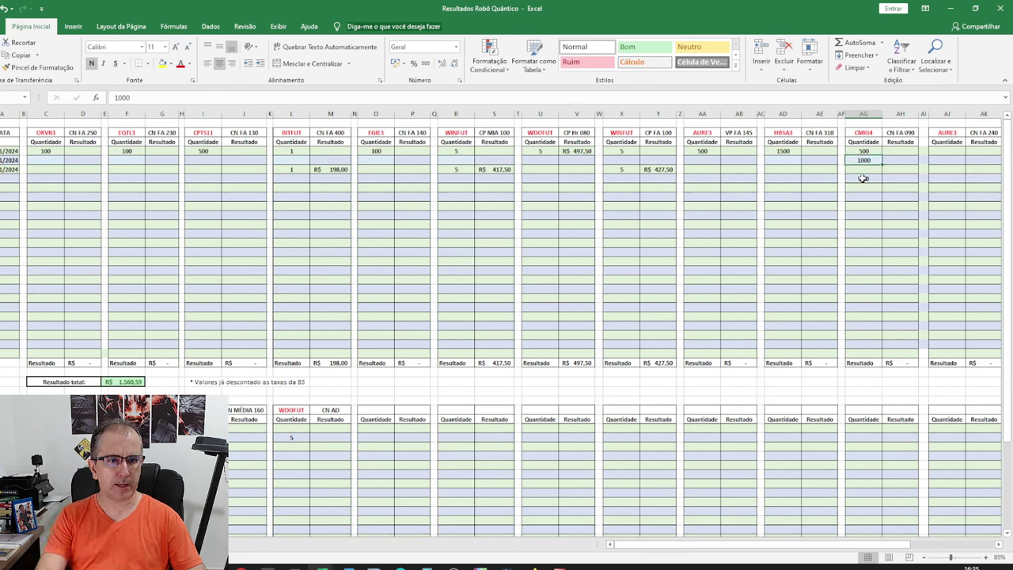
pyautogui.press('Delete')
pyautogui.press('Up')
pyautogui.press('Delete')
pyautogui.press('Down')
pyautogui.press('Down')
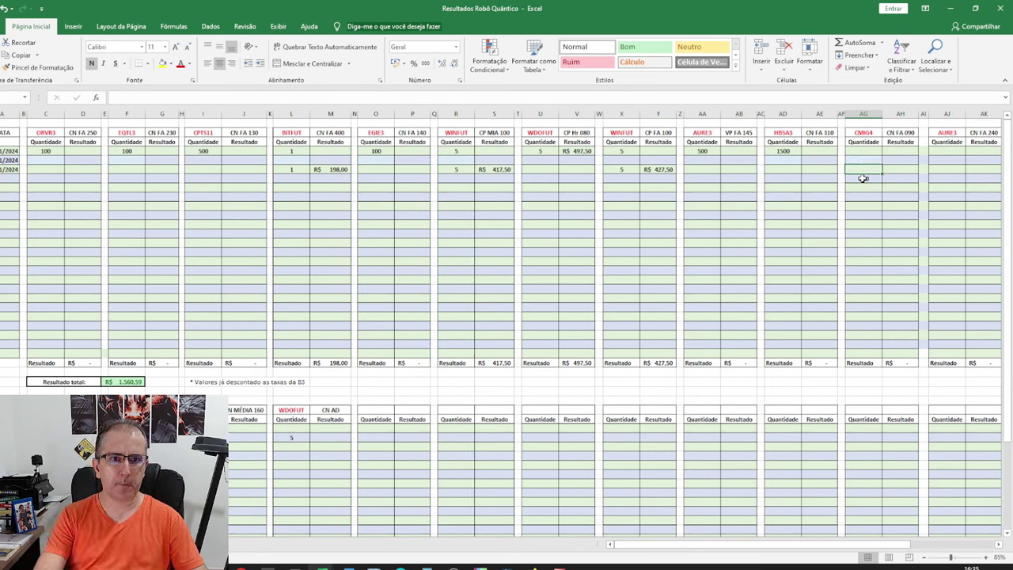
# Enter 05/11/2024 as the date of the new CMIG4 row in the upper table
pyautogui.press('Down')
pyautogui.press('Left')
pyautogui.press('Left')
pyautogui.press('Left')
pyautogui.press('Left')
pyautogui.press('Left')
pyautogui.press('Left')
pyautogui.press('Left')
pyautogui.press('Left')
pyautogui.press('Left')
pyautogui.press('Left')
pyautogui.press('Left')
pyautogui.press('Left')
pyautogui.press('Left')
pyautogui.press('Left')
pyautogui.press('Left')
pyautogui.press('Left')
pyautogui.press('Left')
pyautogui.press('Left')
pyautogui.press('Left')
pyautogui.press('Left')
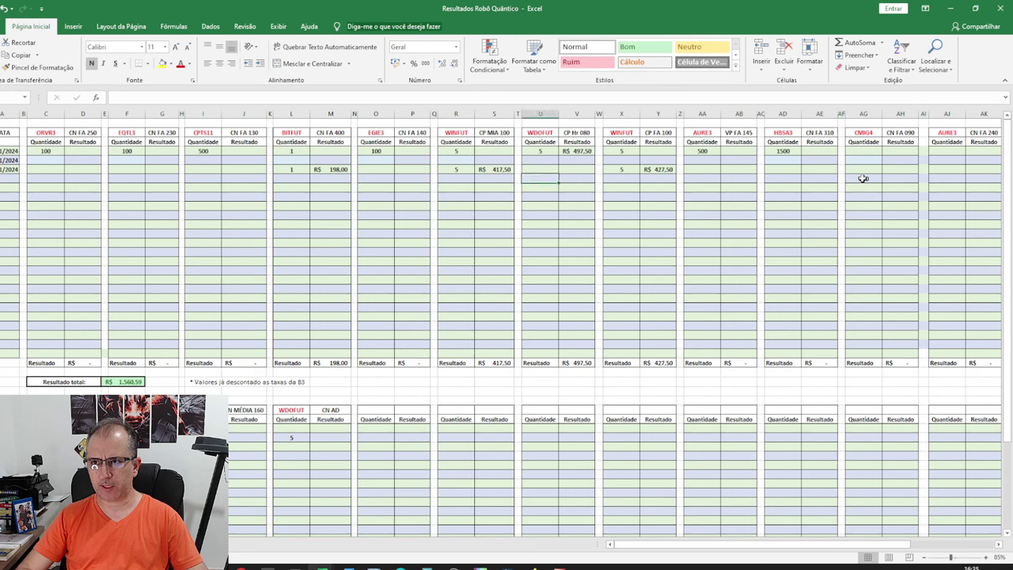
pyautogui.press('Left')
pyautogui.press('Left')
pyautogui.press('Left')
pyautogui.press('Left')
pyautogui.press('Left')
pyautogui.write('0')
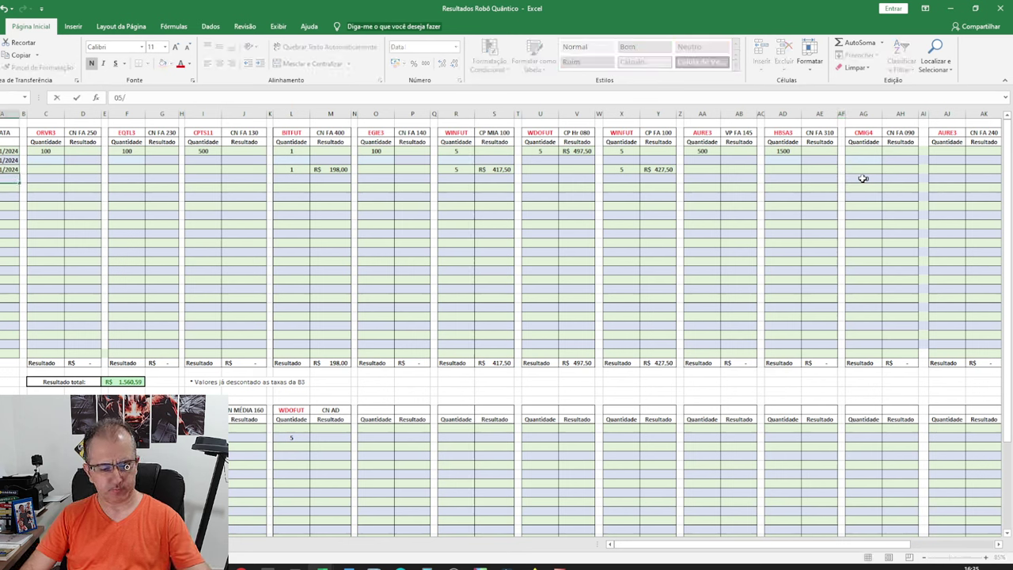
pyautogui.write('5/11/2024')
pyautogui.press('Return')
# Select the CMIG4 result cell for 05/11/2024 and move the workbook window away to show the CMIG4 chart
pyautogui.press('Right')
pyautogui.press('Right')
pyautogui.press('Right')
pyautogui.press('Right')
pyautogui.press('Right')
pyautogui.click(862, 178)
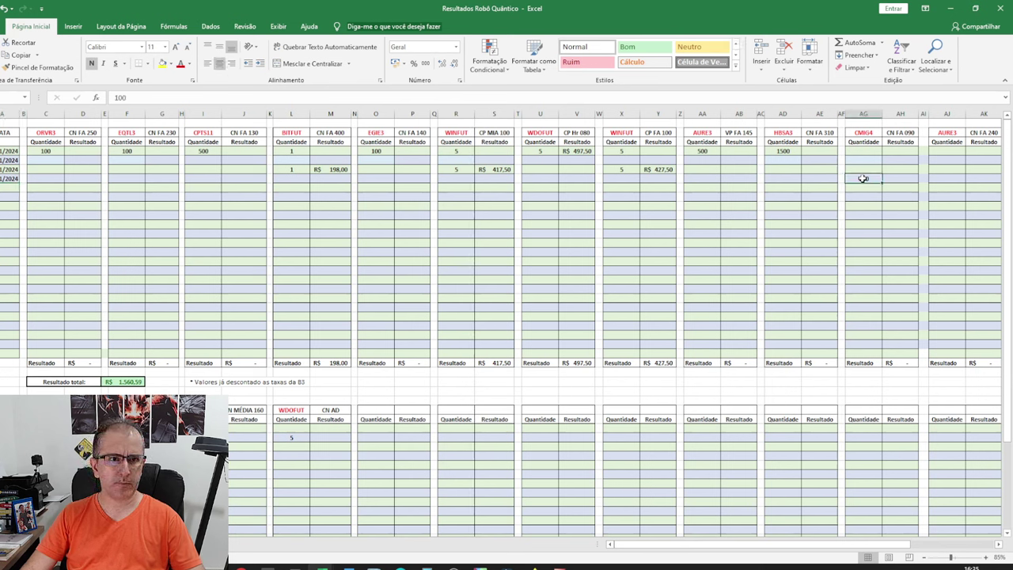
pyautogui.press('Right')
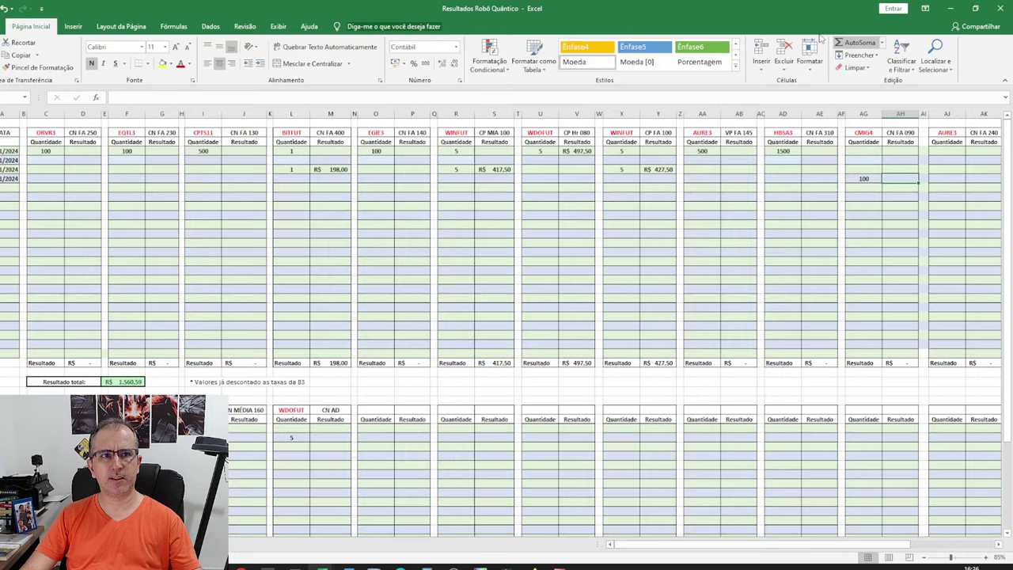
pyautogui.moveTo(767, 8); pyautogui.dragTo(1012, 273)
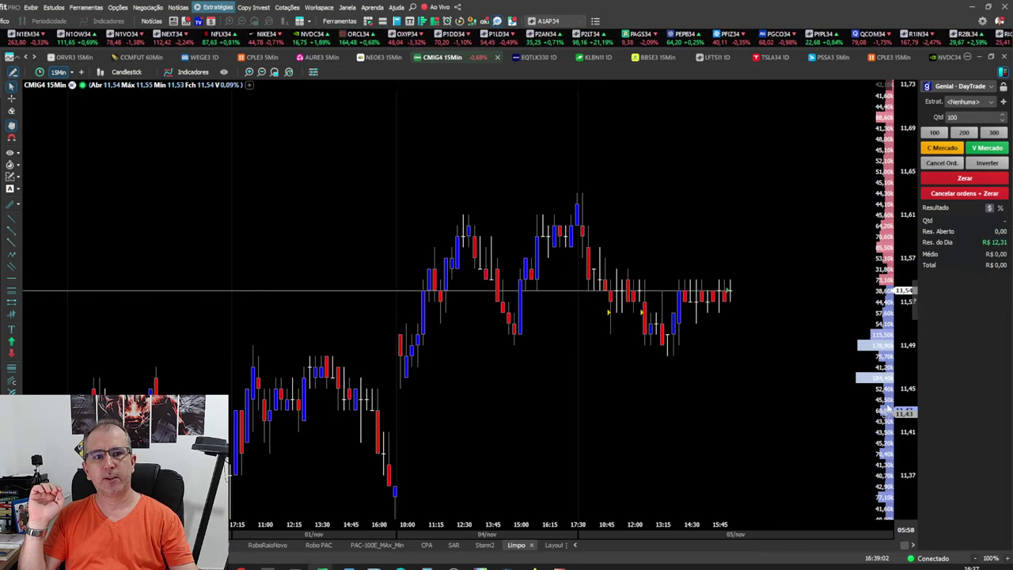
# Return to the workbook in Excel, maximize its window and enter 12,31 as the CMIG4 result for 05/11/2024
pyautogui.hotkey('alt', 'Tab')
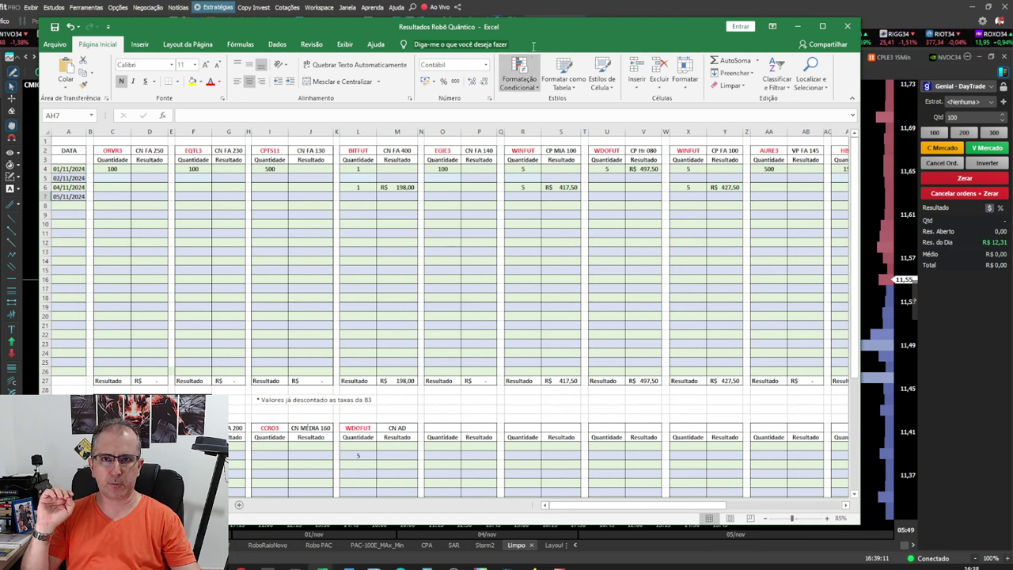
pyautogui.click(467, 44)
pyautogui.moveTo(616, 34); pyautogui.dragTo(700, 36)
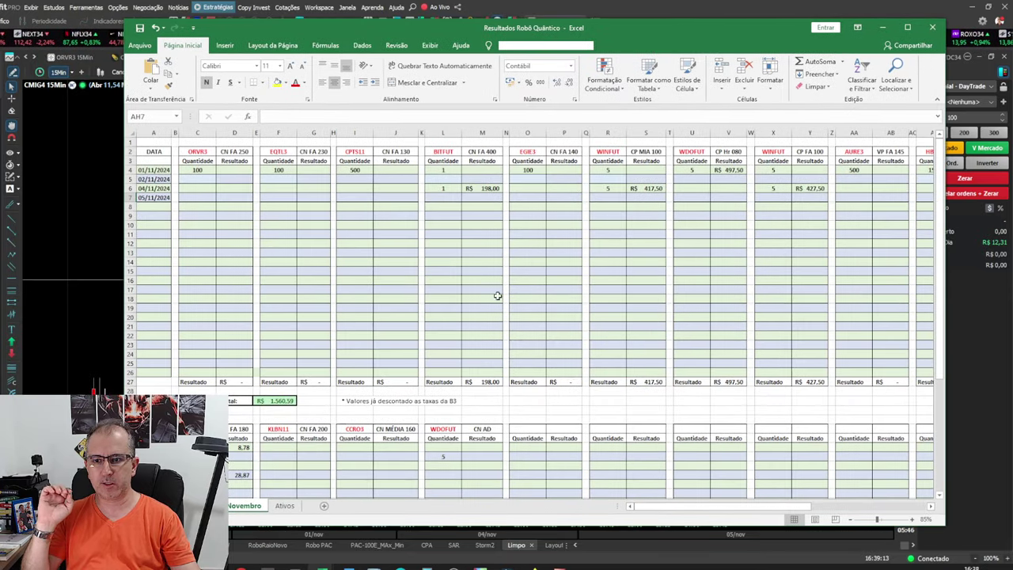
pyautogui.click(907, 29)
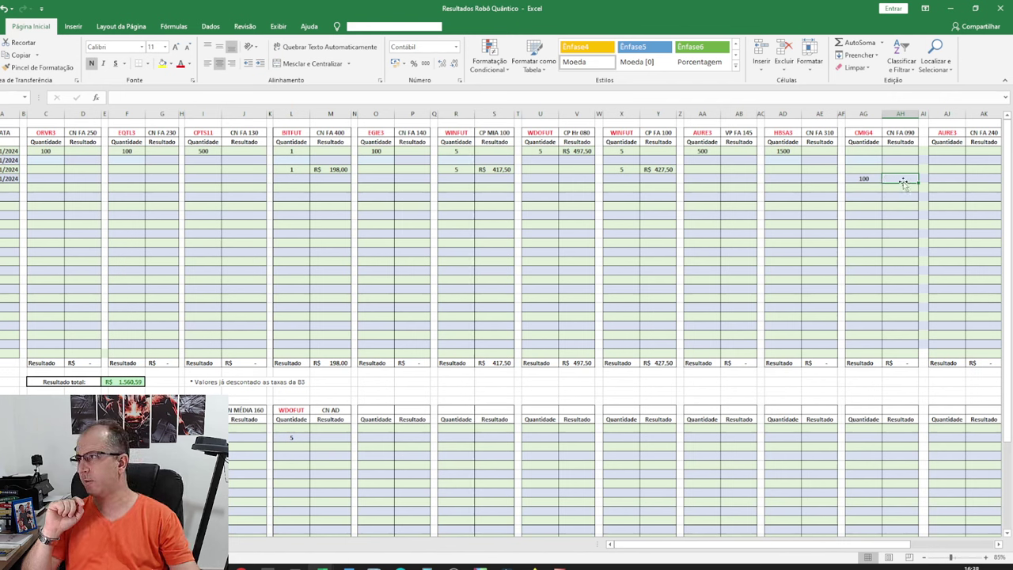
pyautogui.write('12,31')
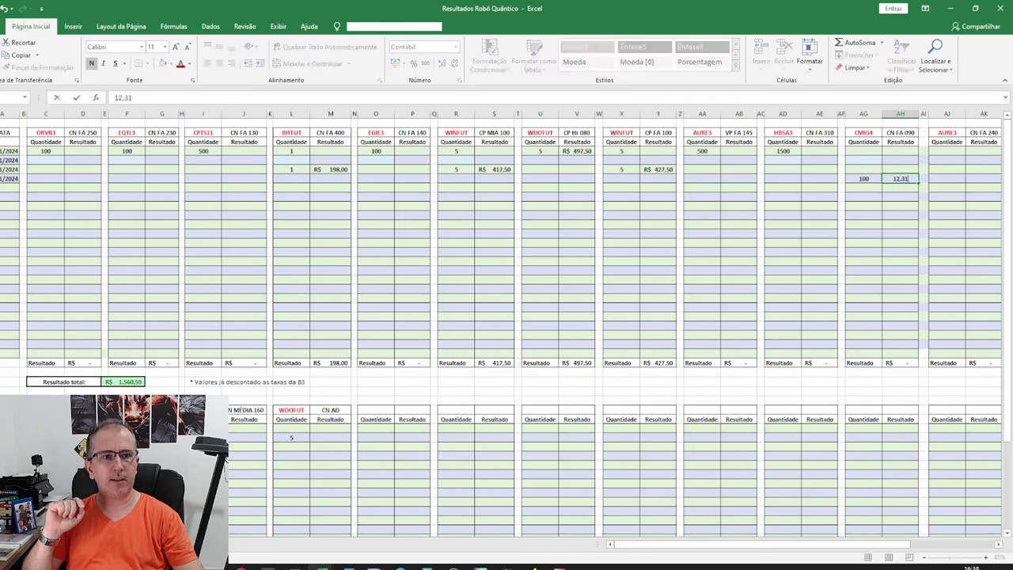
pyautogui.press('Return')
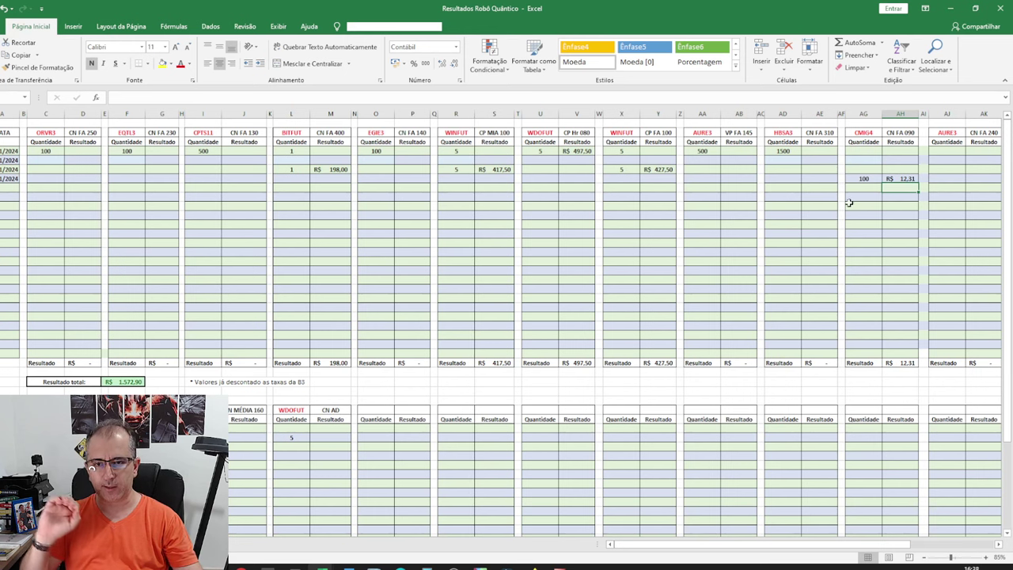
# Review the upper table's recorded dates and inspect the formula of the Resultado total cell
pyautogui.scroll(-1, 317, 298)
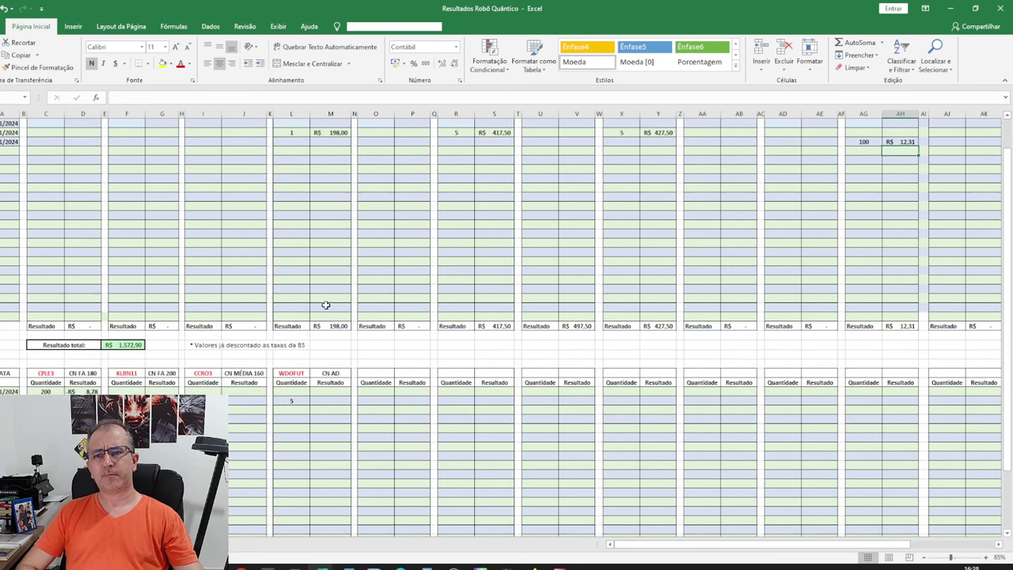
pyautogui.scroll(1, 345, 310)
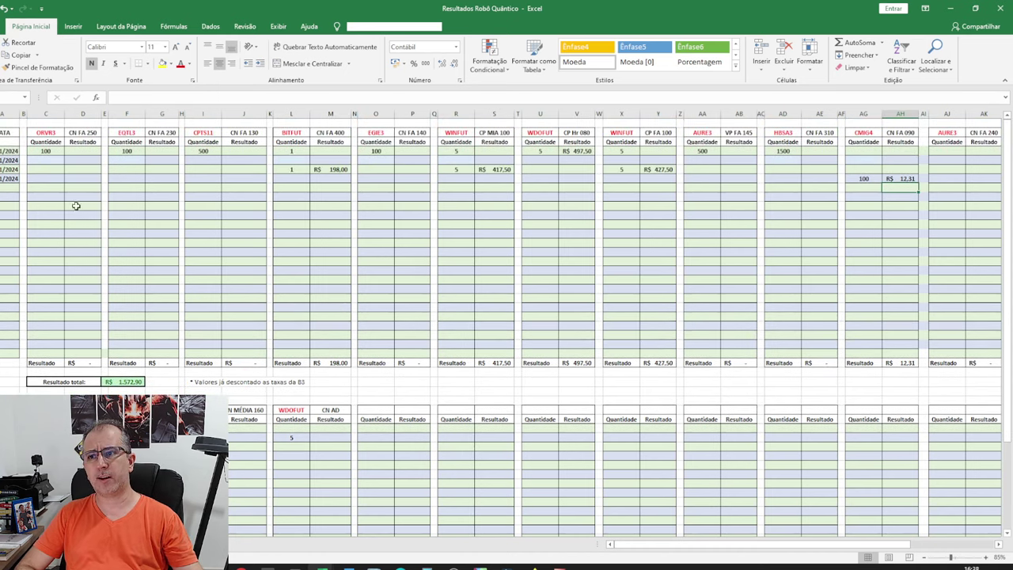
pyautogui.moveTo(4, 150); pyautogui.dragTo(4, 178)
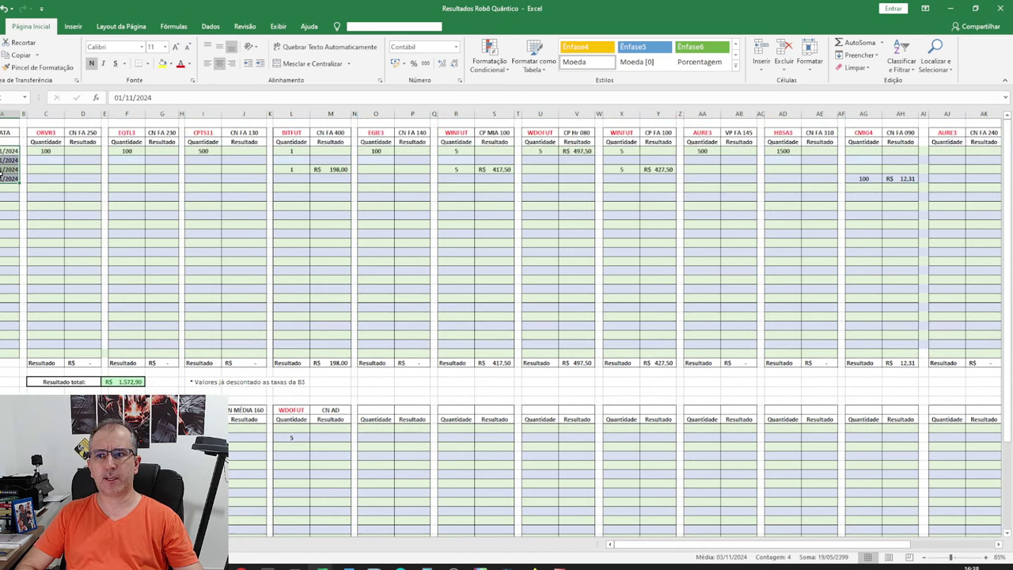
pyautogui.scroll(-4, 79, 233)
pyautogui.click(133, 234)
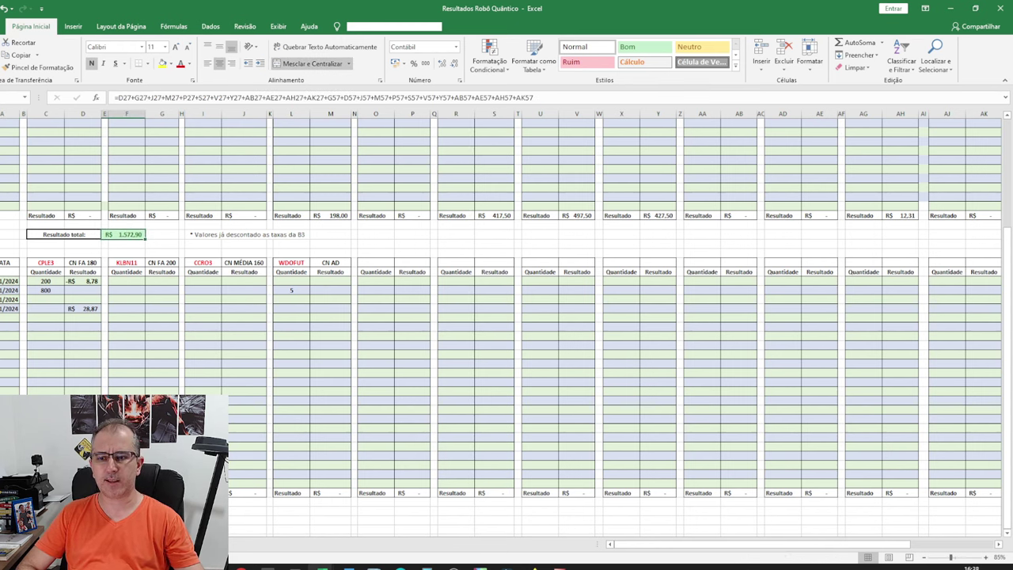
# Review the October results tables, including the ORVR3 quantities, and inspect the formula of the Resultado total cell
pyautogui.scroll(5, 506, 316)
pyautogui.moveTo(45, 151); pyautogui.dragTo(47, 181)
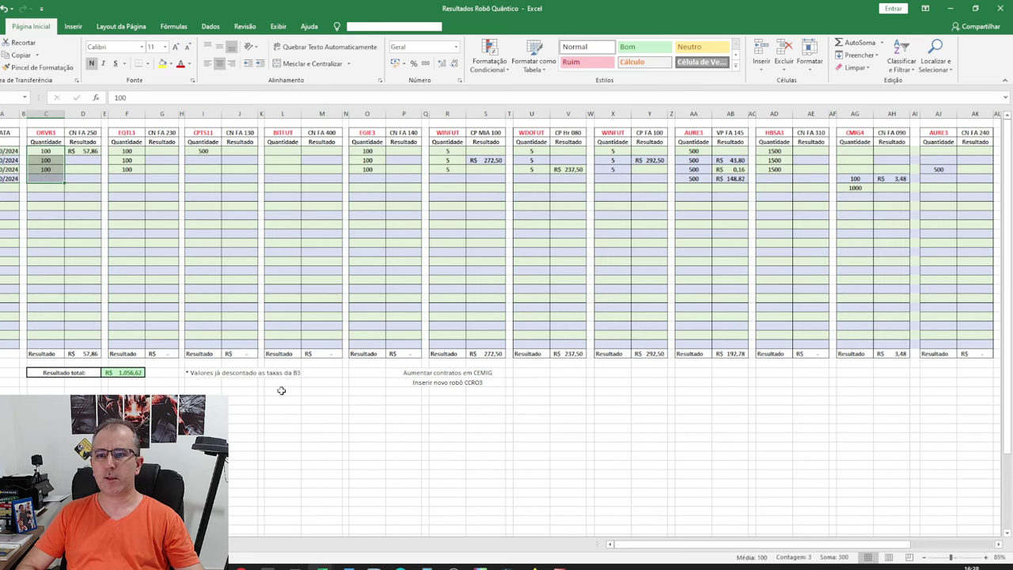
pyautogui.scroll(-3, 157, 369)
pyautogui.scroll(-3, 157, 370)
pyautogui.click(132, 224)
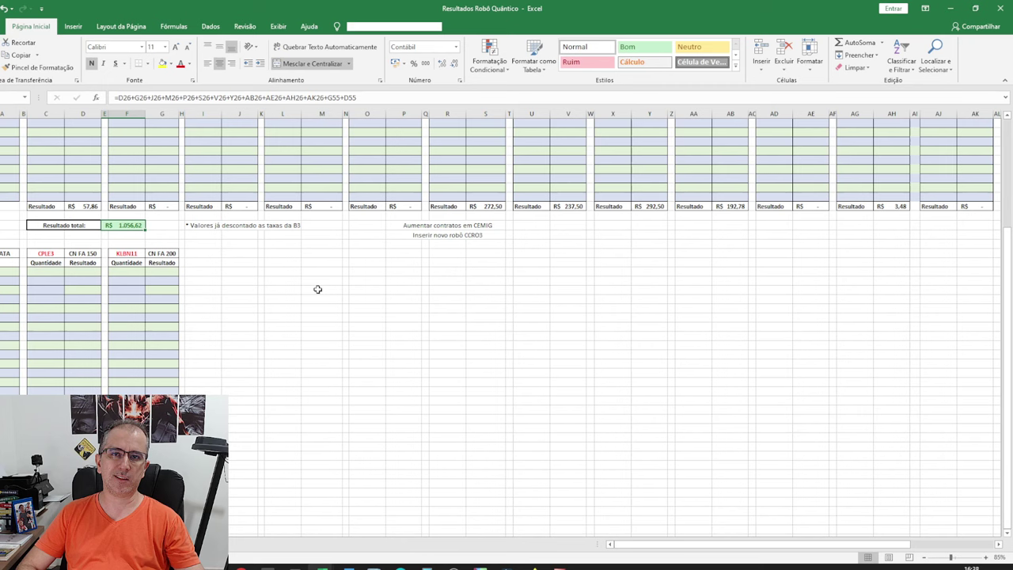
pyautogui.scroll(5, 317, 289)
# Switch to the Teste Pereirinha Prime workbook in Excel and examine the headings of both Storm Turbo Dinâmico test tables
pyautogui.moveTo(322, 567)
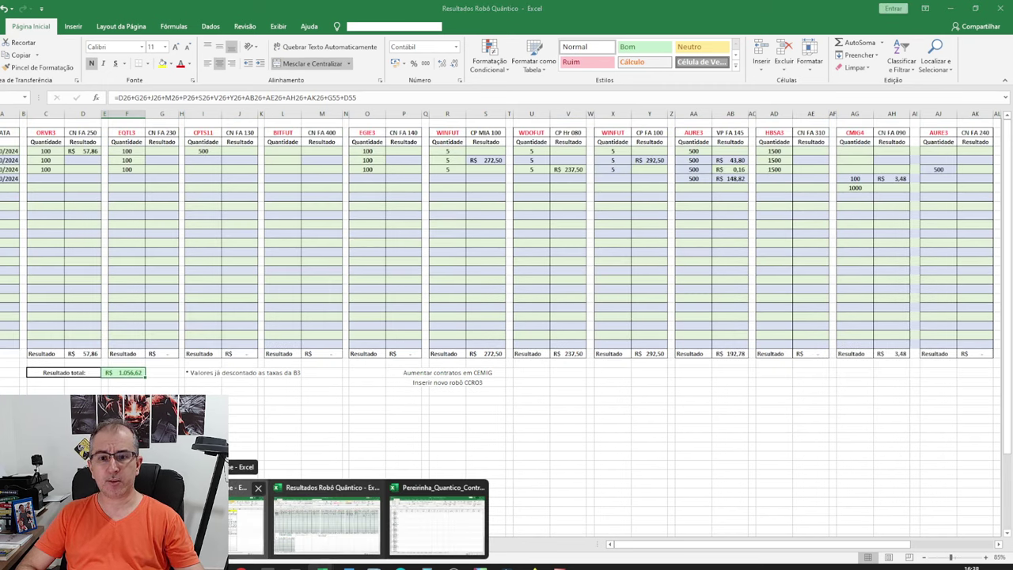
pyautogui.click(245, 514)
pyautogui.scroll(20, 537, 413)
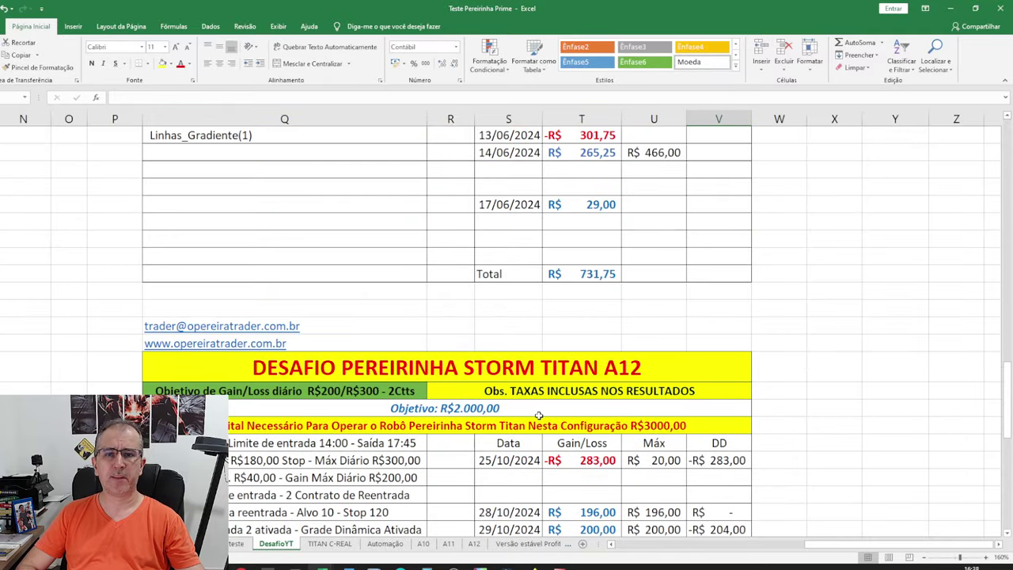
pyautogui.click(332, 359)
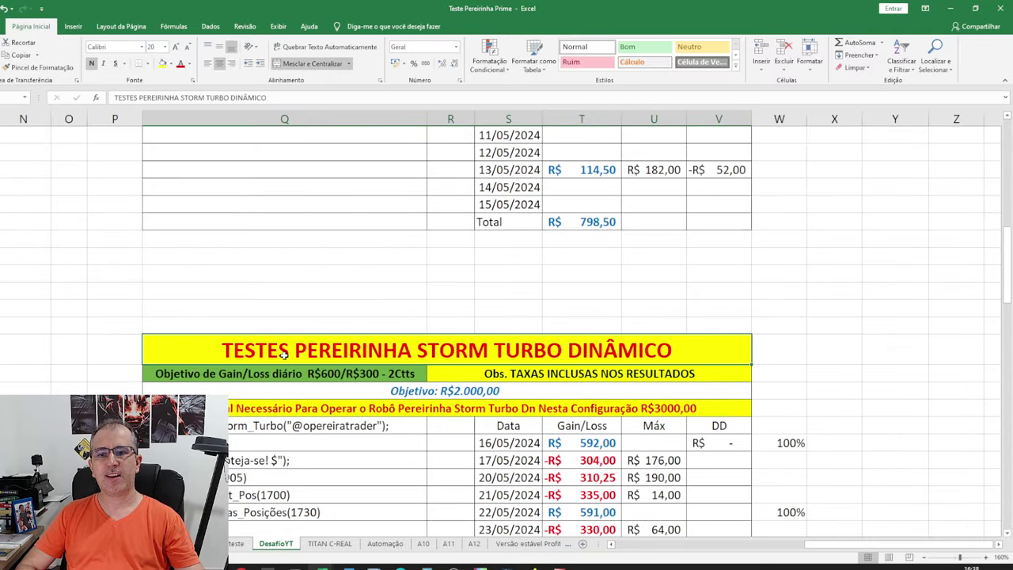
pyautogui.scroll(10, 380, 373)
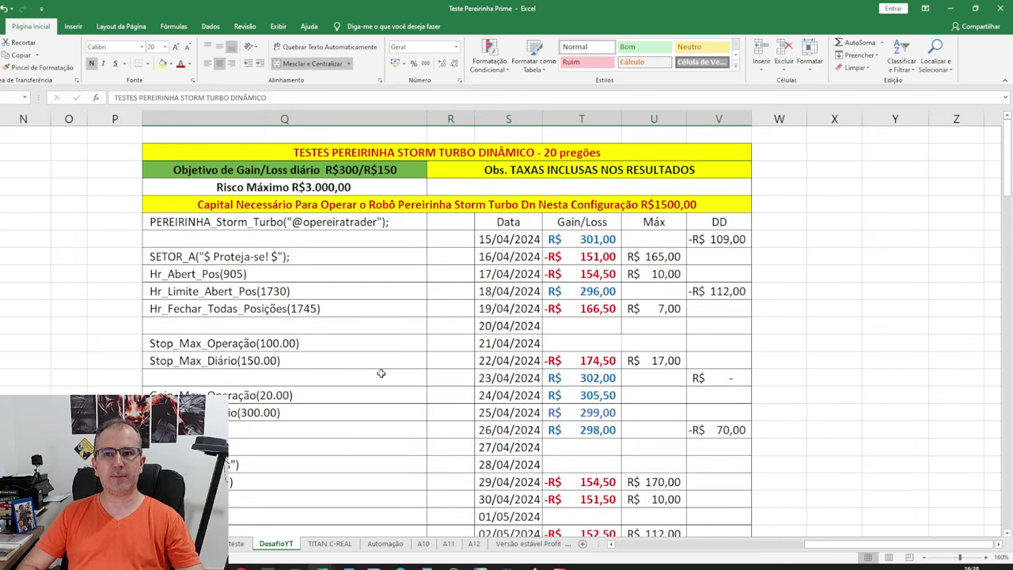
pyautogui.click(337, 153)
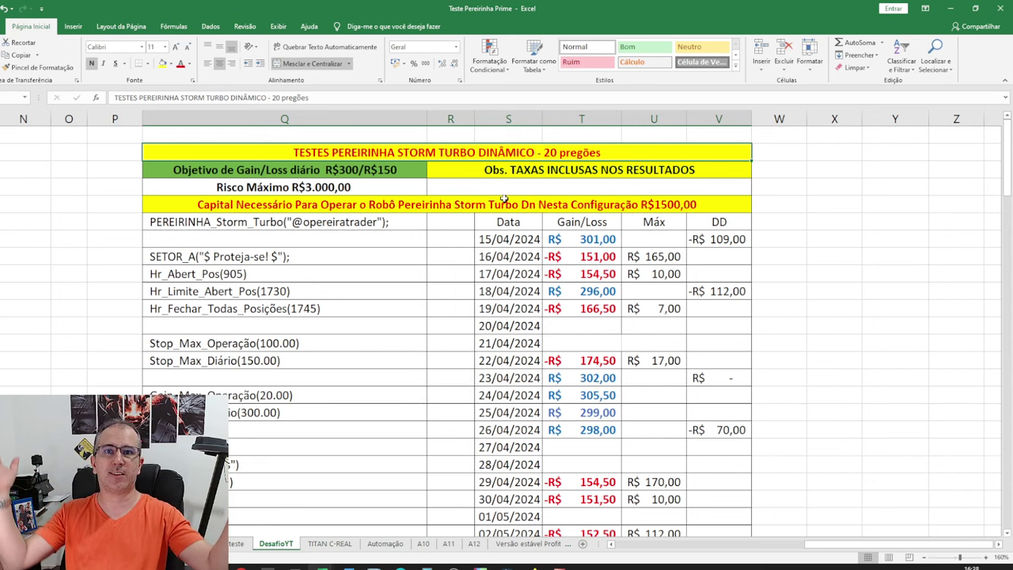
# Examine the Desafio Pereirinha Storm Titan A12 heading and return to the first Storm Turbo Dinâmico table
pyautogui.scroll(-20, 504, 198)
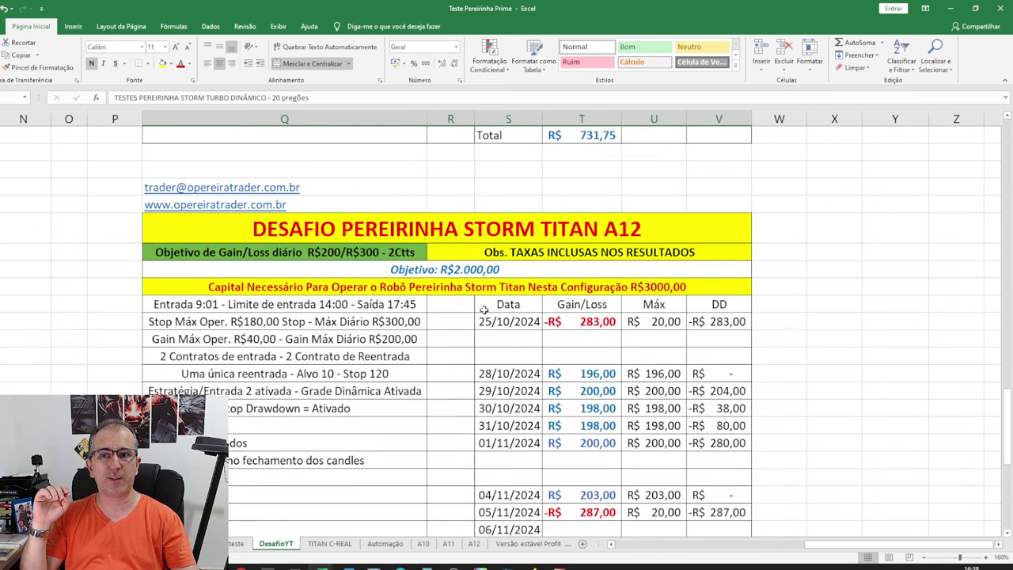
pyautogui.click(332, 224)
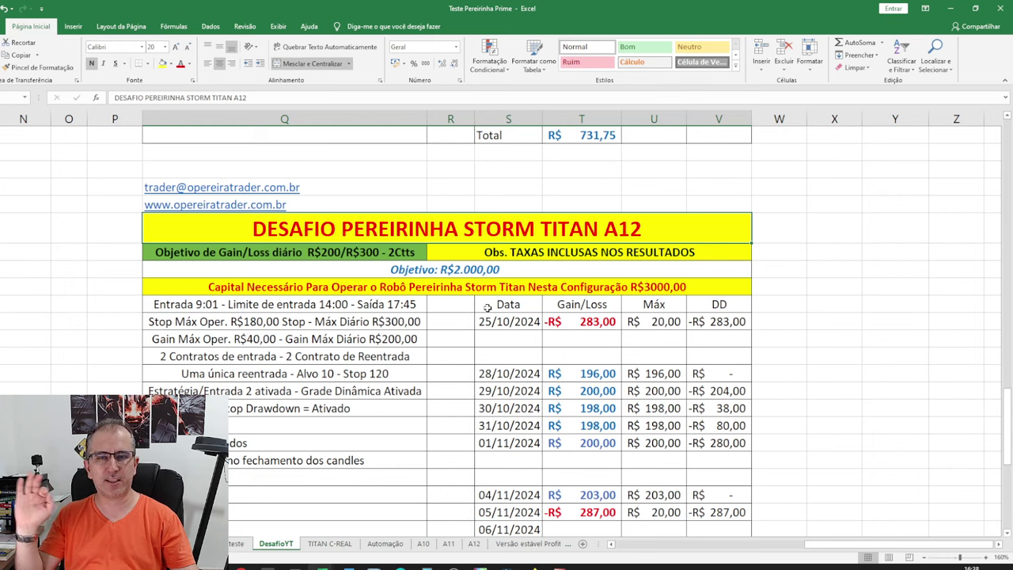
pyautogui.scroll(7, 504, 271)
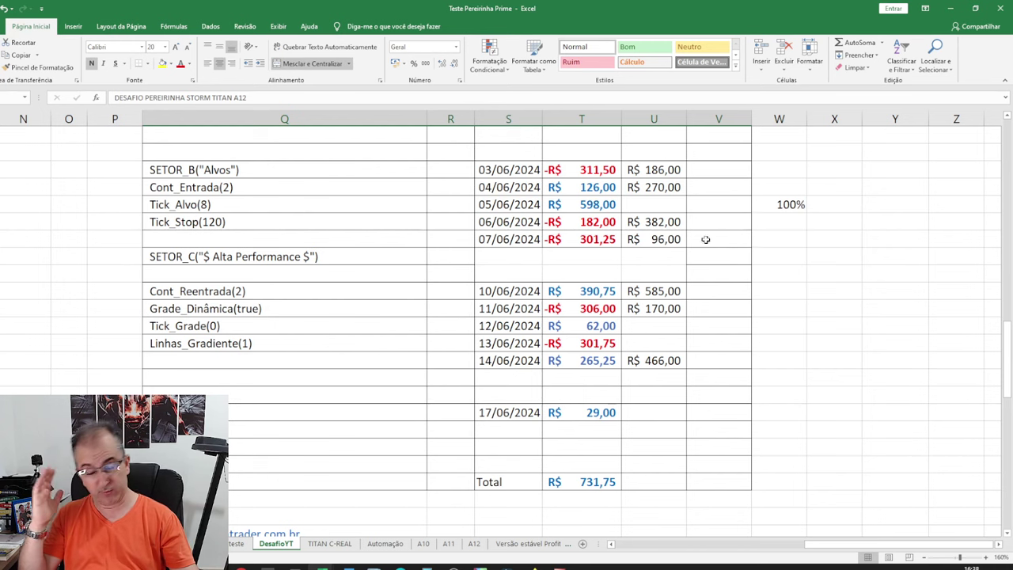
pyautogui.scroll(10, 769, 272)
pyautogui.scroll(5, 769, 273)
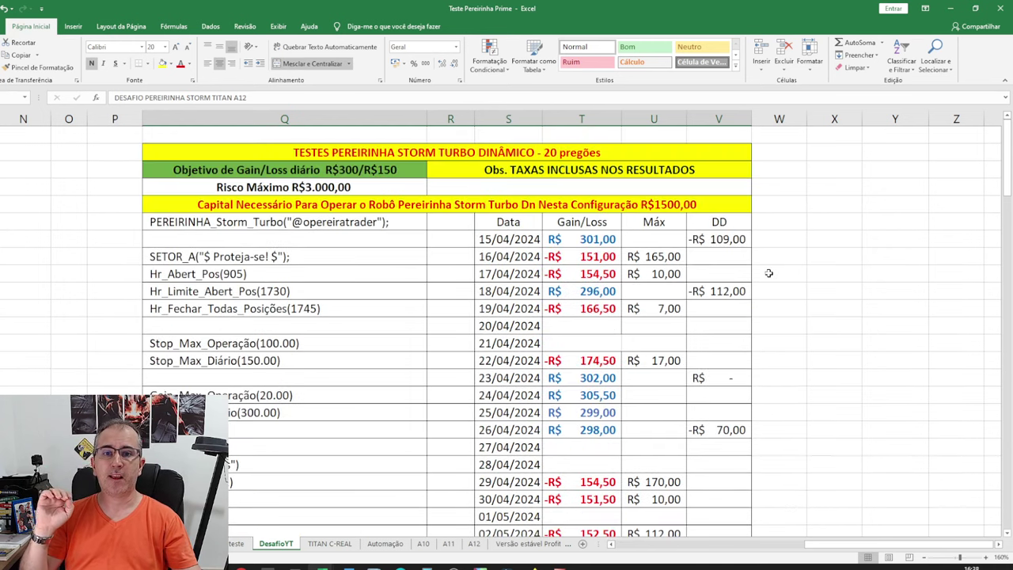
# Go through the Gain/Loss totals of the two Storm Turbo Dinâmico tables and inspect the Titan A12 total formula
pyautogui.scroll(-7, 694, 253)
pyautogui.click(593, 427)
pyautogui.scroll(-15, 847, 369)
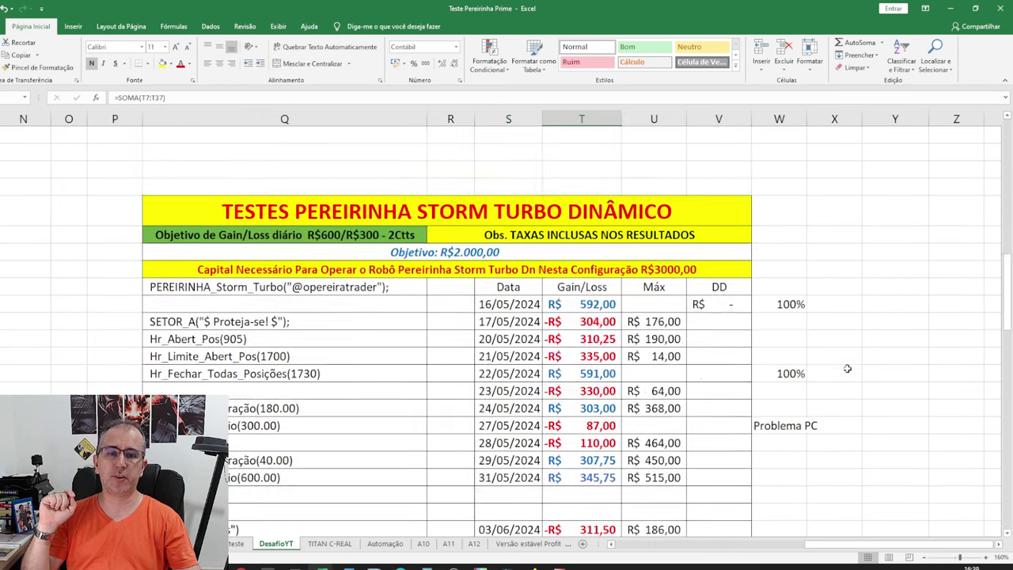
pyautogui.click(602, 357)
pyautogui.scroll(-13, 753, 287)
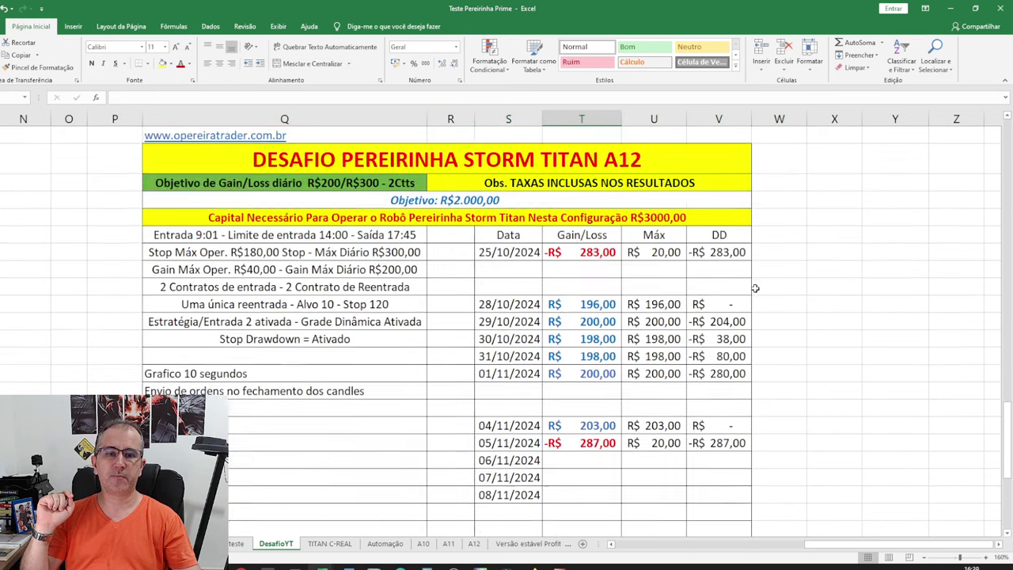
pyautogui.click(592, 302)
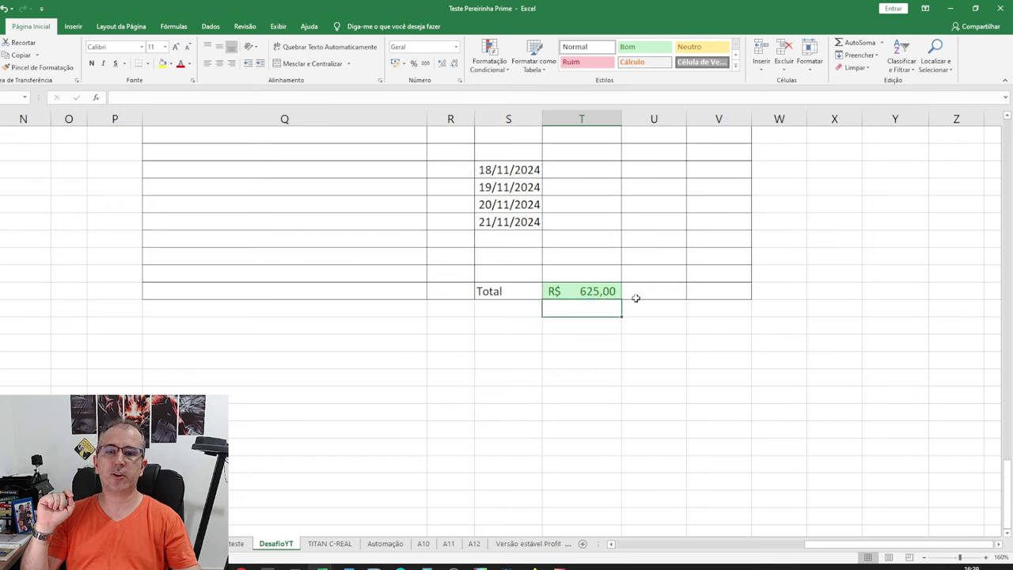
pyautogui.press('Up')
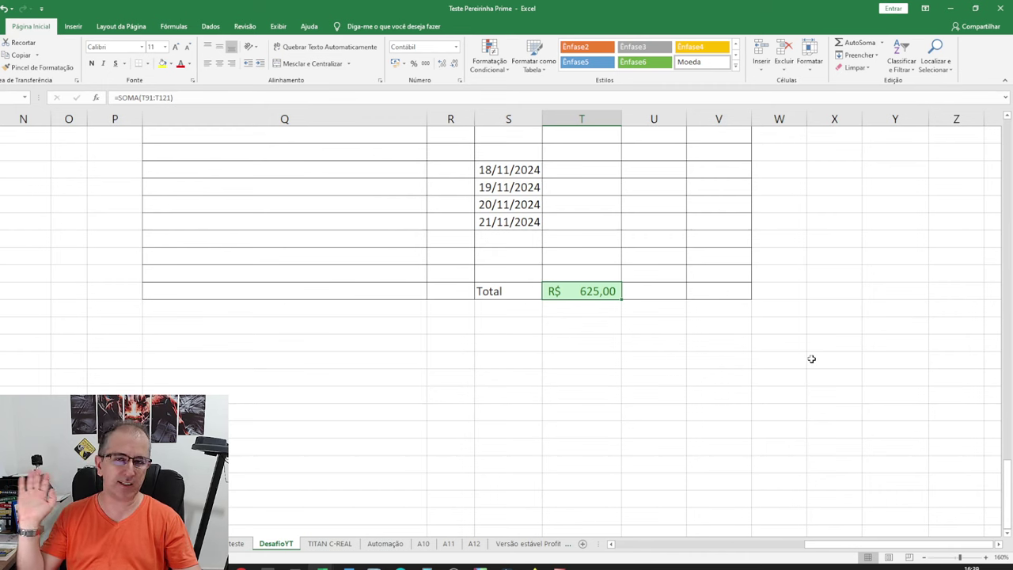
# Review the Titan A12 losses of 25/10/2024 and 05/11/2024, the results from 28/10/2024 to 04/11/2024, and the total cell
pyautogui.scroll(12, 812, 358)
pyautogui.scroll(-3, 796, 365)
pyautogui.click(585, 170)
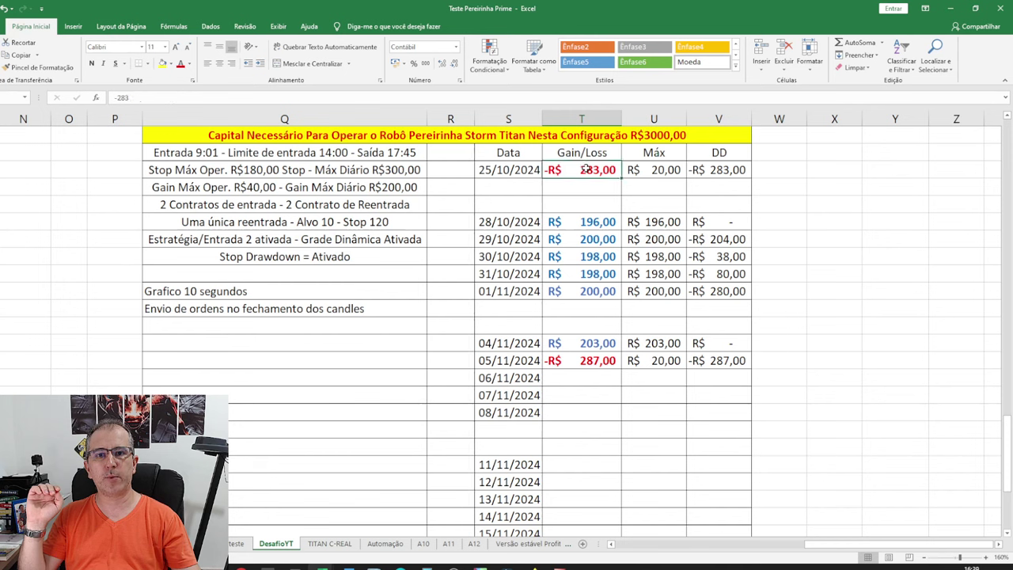
pyautogui.click(611, 358)
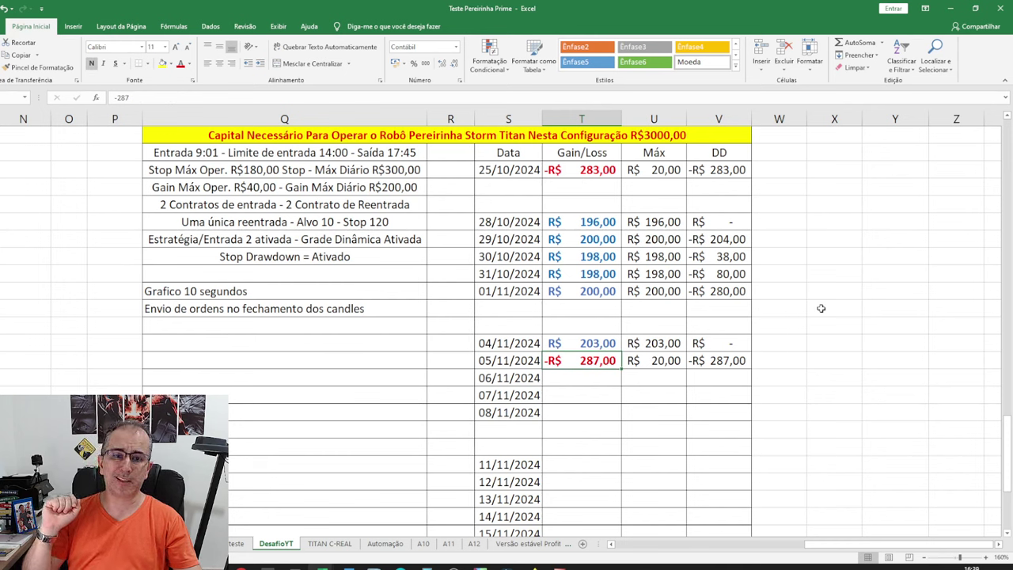
pyautogui.moveTo(605, 225); pyautogui.dragTo(593, 343)
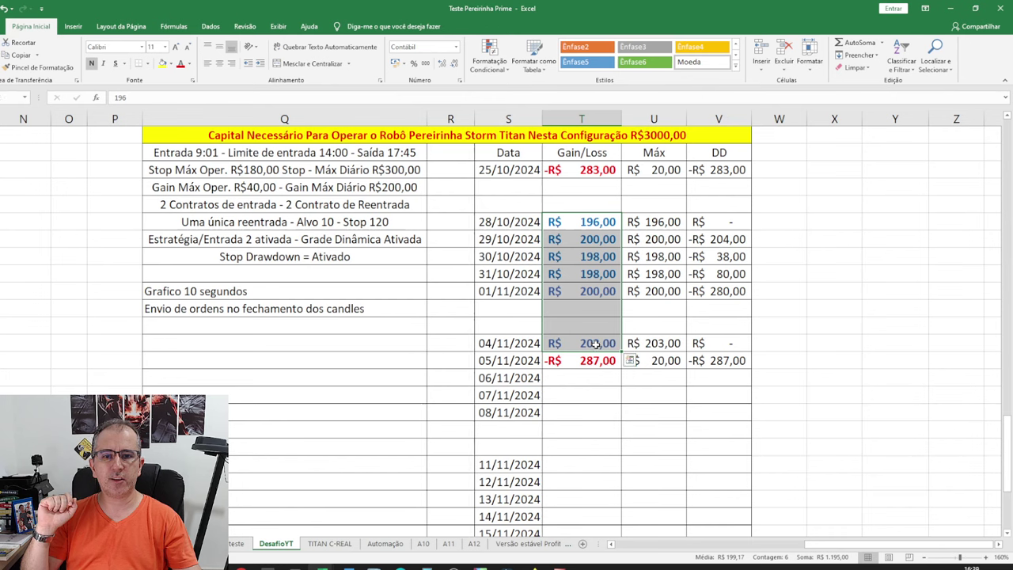
pyautogui.scroll(-8, 808, 344)
pyautogui.click(603, 289)
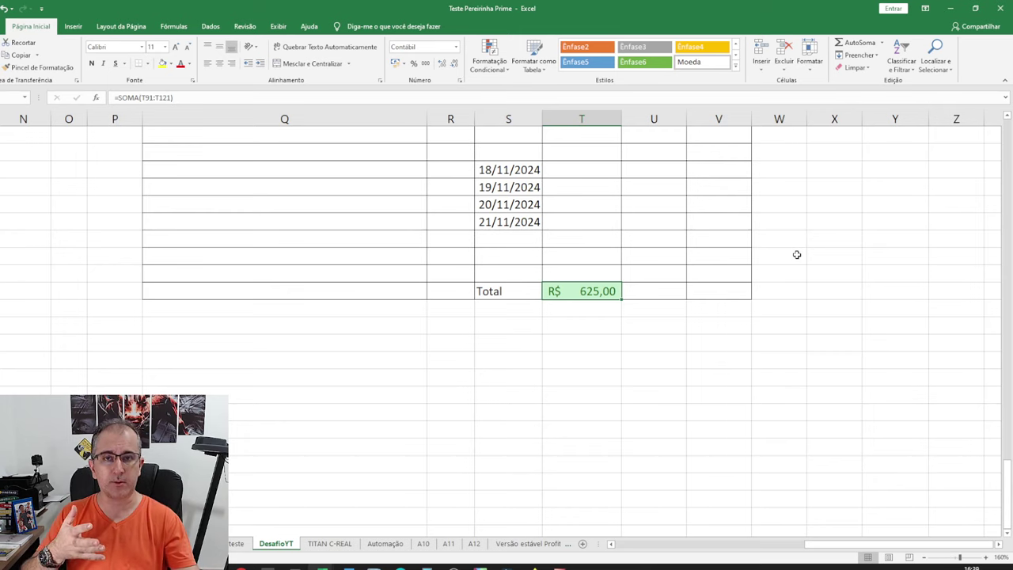
# Inspect the Titan A12 Gain/Loss cells for 25/10/2024, 28/10/2024, 29/10/2024 and 30/10/2024 one by one
pyautogui.scroll(10, 795, 254)
pyautogui.scroll(-2, 673, 237)
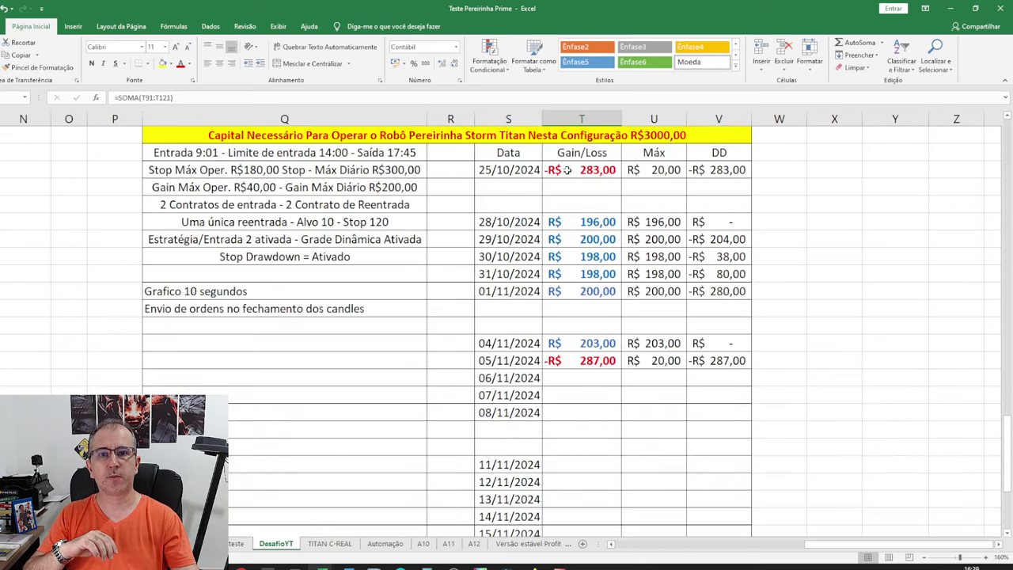
pyautogui.click(569, 169)
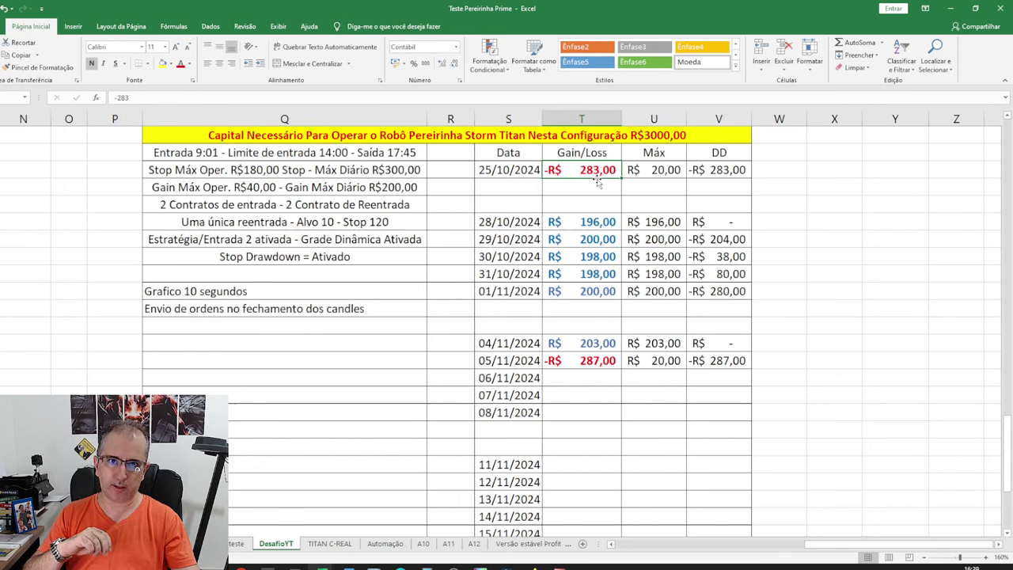
pyautogui.click(603, 224)
pyautogui.click(596, 238)
pyautogui.click(603, 259)
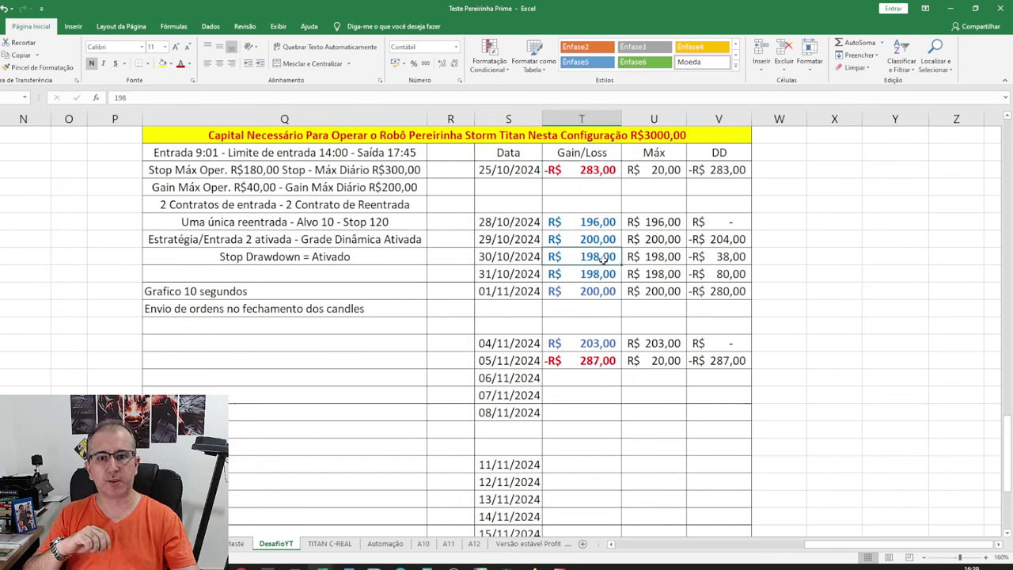
# Move the 25/10/2024 Gain/Loss value below the 08/11/2024 row and undo that move
pyautogui.click(587, 166)
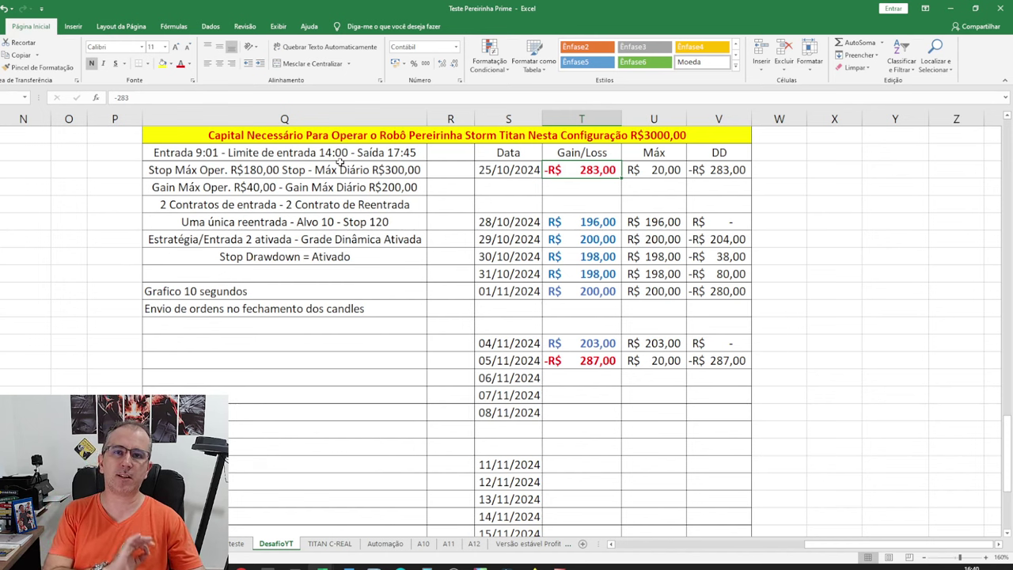
pyautogui.moveTo(571, 163); pyautogui.dragTo(601, 423)
pyautogui.hotkey('ctrl', 'z')
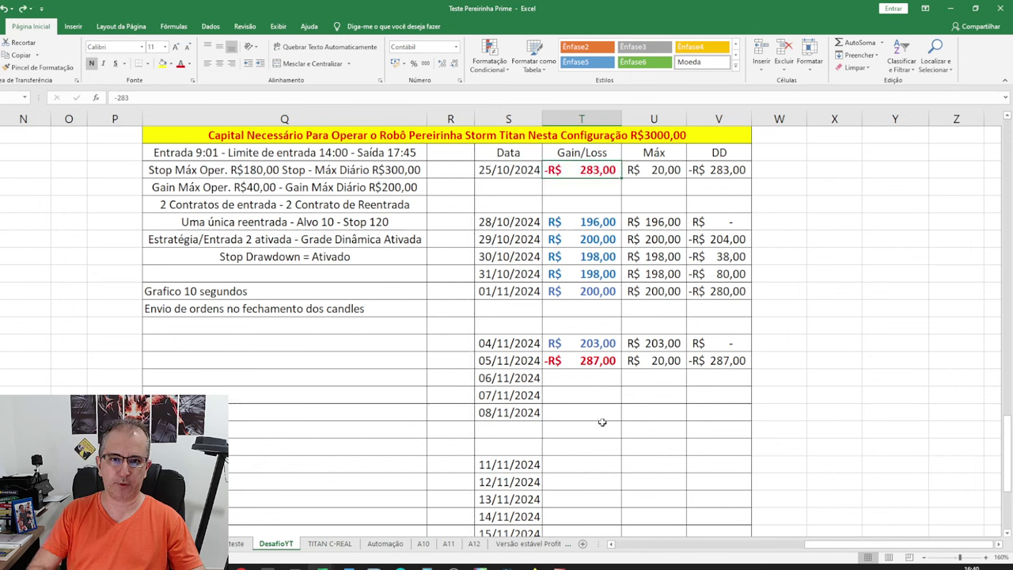
# Highlight the Titan A12 configuration notes, try Alvo 11 in the single re-entry line and restore it to Alvo 10
pyautogui.click(325, 307)
pyautogui.moveTo(309, 154); pyautogui.dragTo(327, 312)
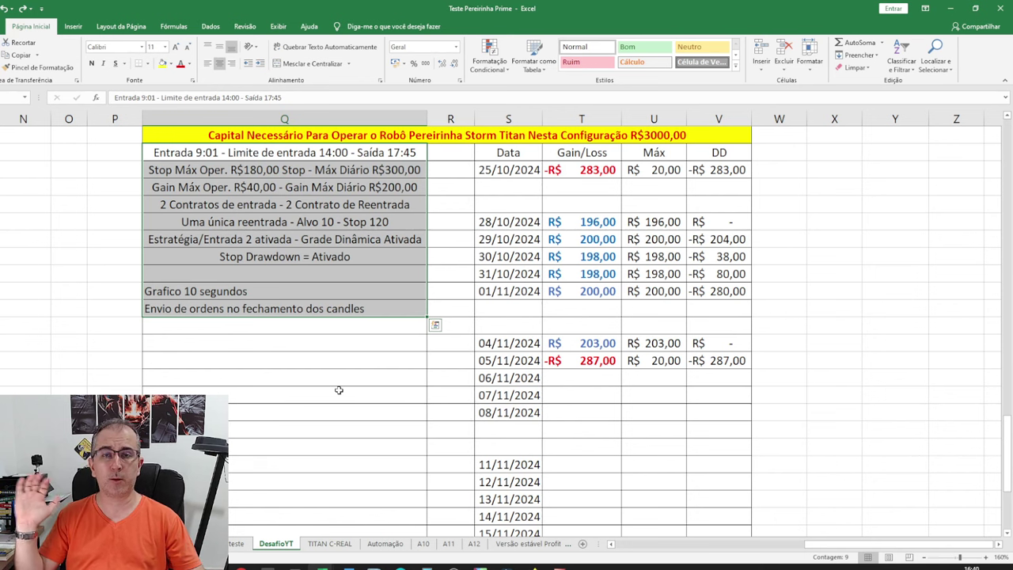
pyautogui.doubleClick(335, 222)
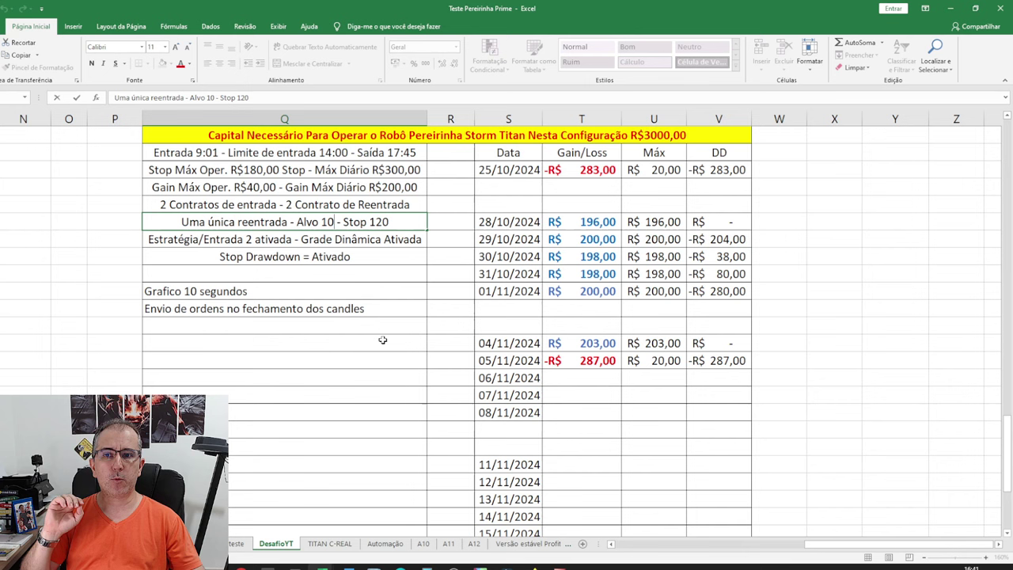
pyautogui.press('BackSpace')
pyautogui.write('1')
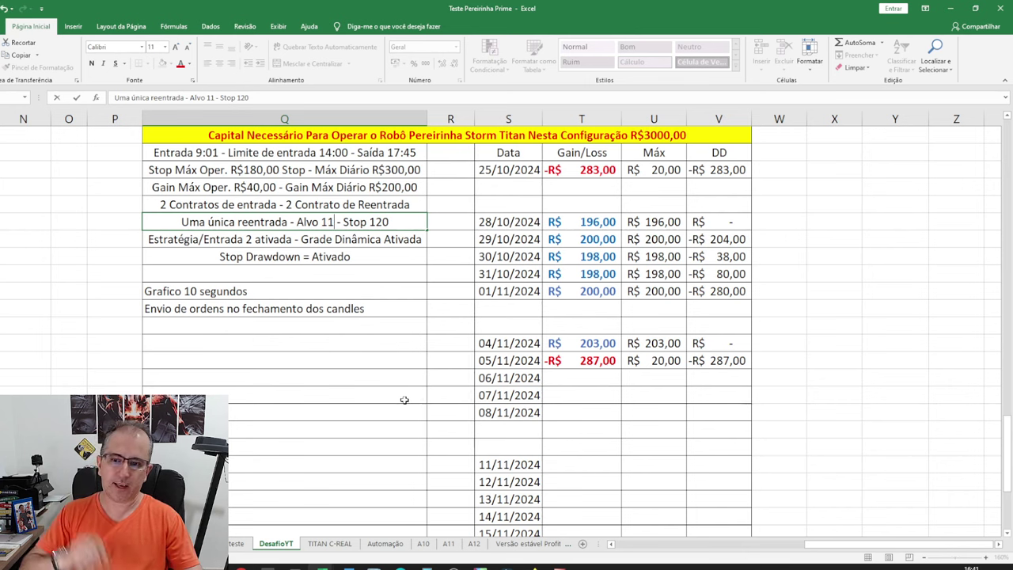
pyautogui.press('BackSpace')
pyautogui.write('0')
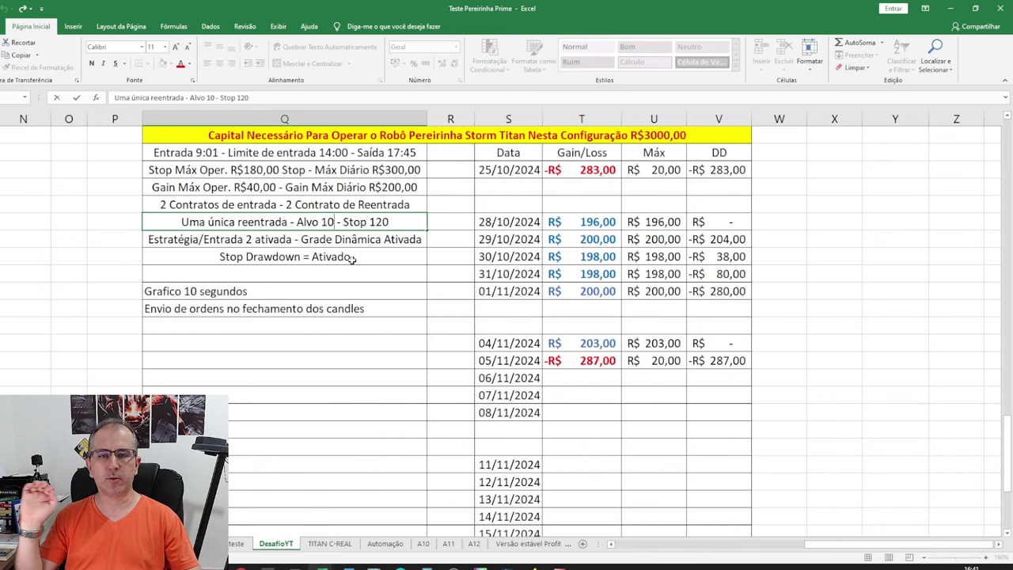
pyautogui.hotkey('ctrl', 'Return')
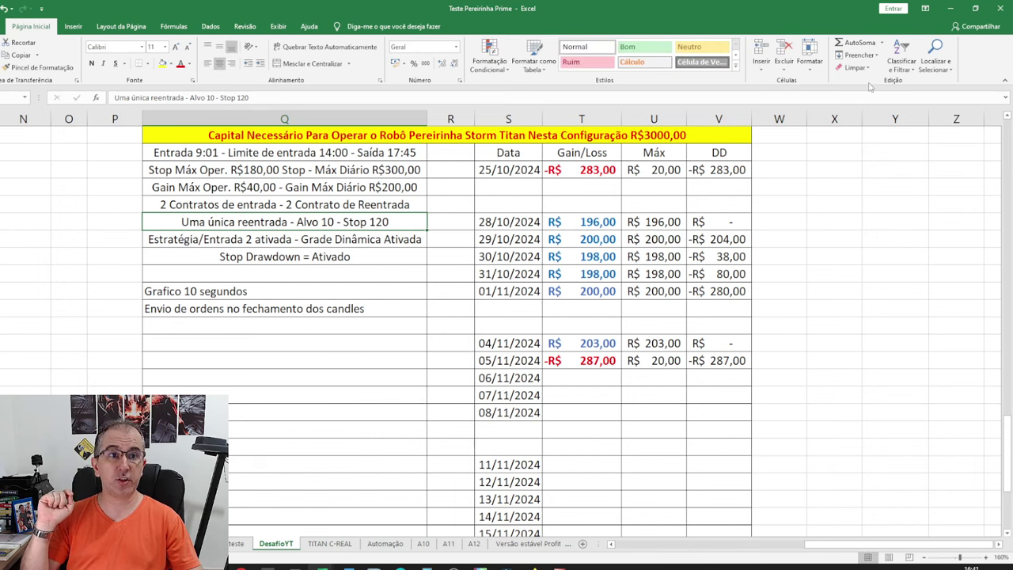
# Return to the Resultados Robô Quântico workbook, place the trading report window over it and display the Titan_A12_Desafio automation's operations
pyautogui.click(949, 10)
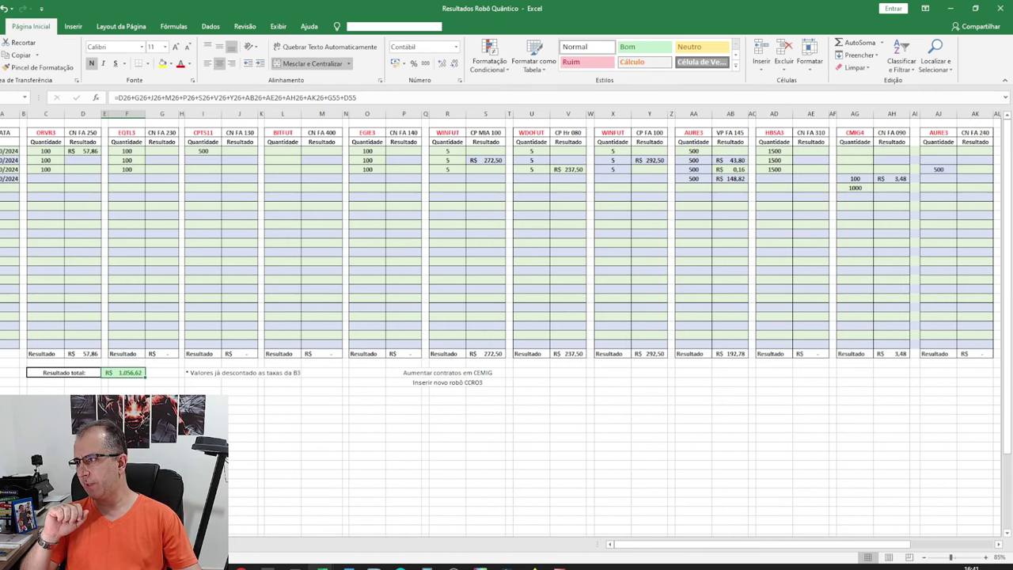
pyautogui.moveTo(351, 249); pyautogui.dragTo(644, 117)
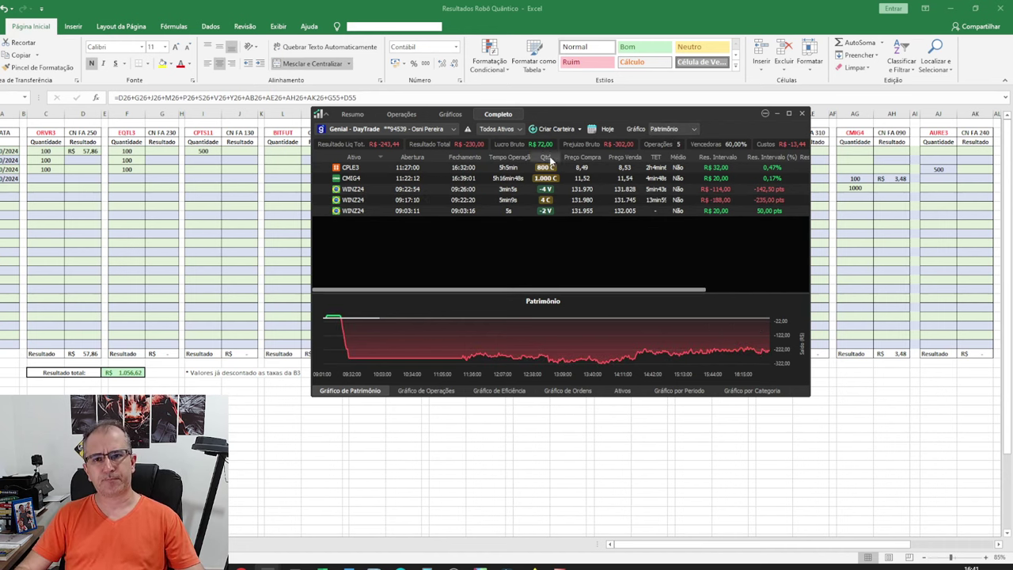
pyautogui.click(437, 130)
pyautogui.scroll(-3, 437, 165)
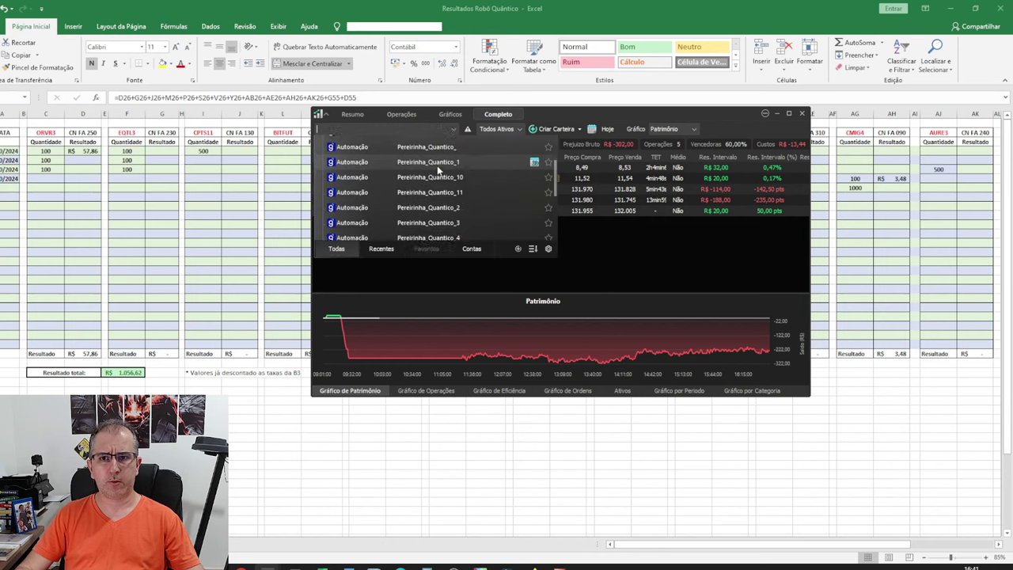
pyautogui.scroll(2, 457, 180)
pyautogui.scroll(-4, 461, 169)
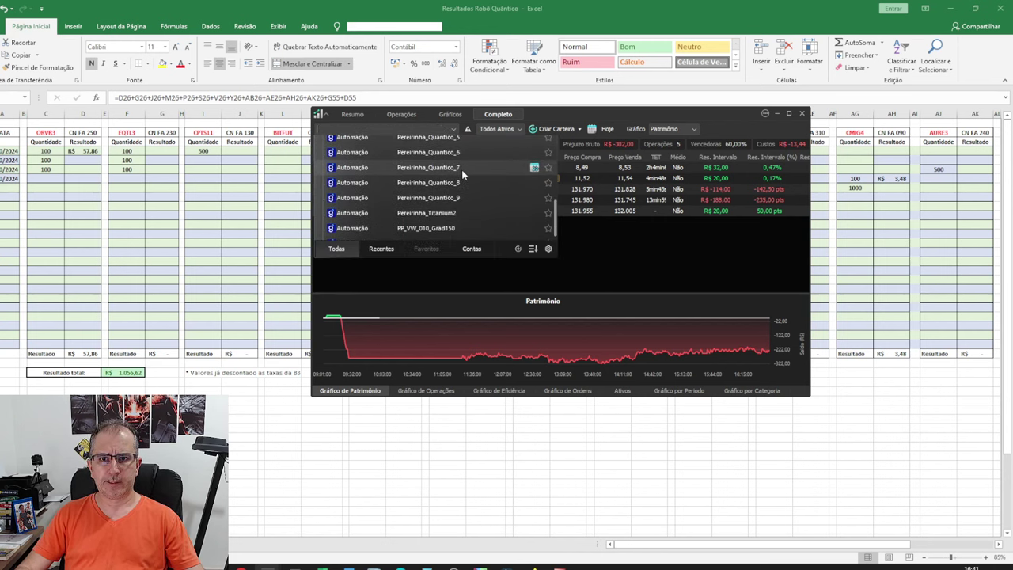
pyautogui.scroll(-3, 461, 169)
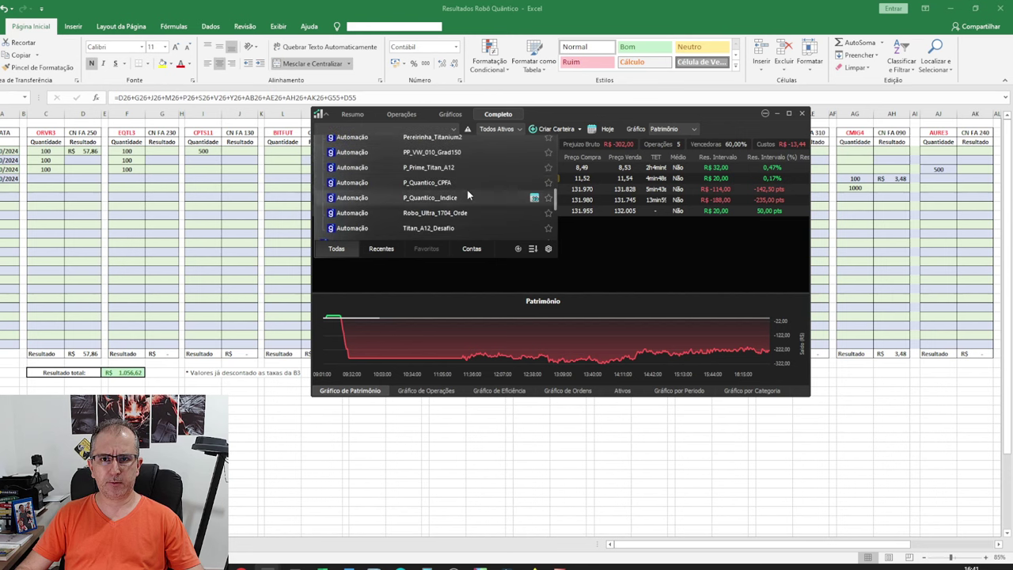
pyautogui.click(443, 219)
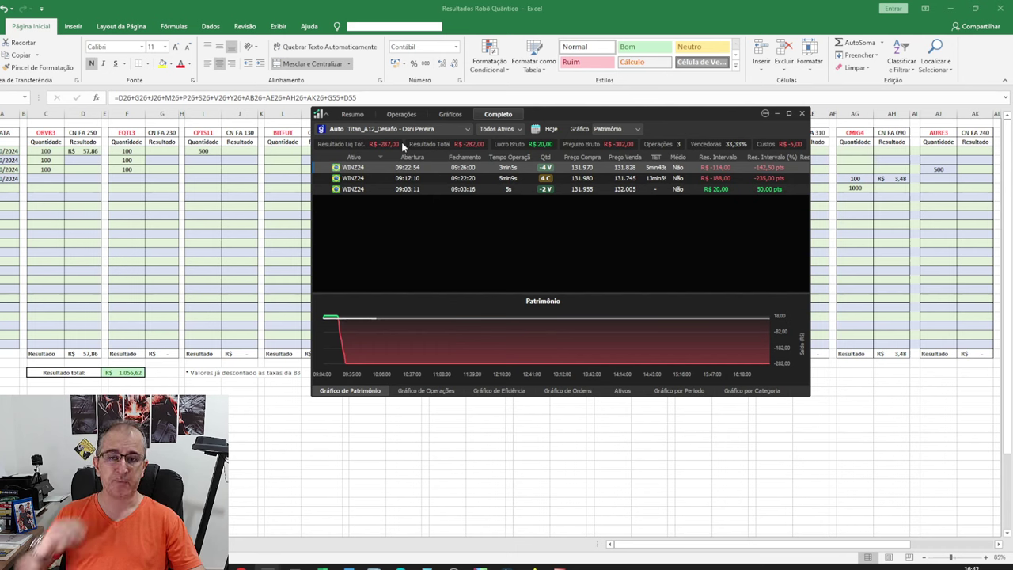
# Switch the trading report from the Titan_A12_Desafio automation to the whole Genial - DayTrade account, checking the Padrão portfolio on the way
pyautogui.click(454, 130)
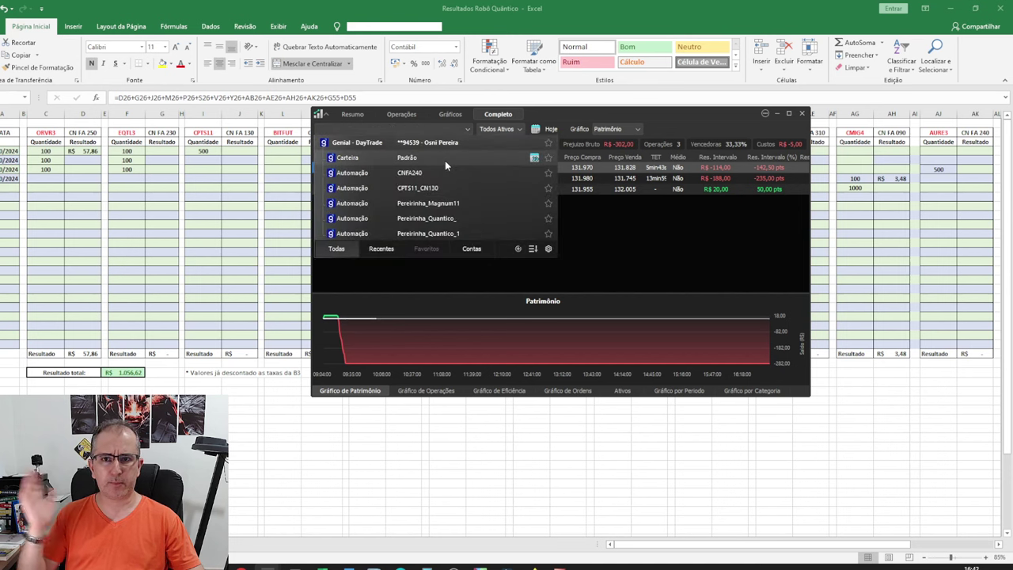
pyautogui.click(443, 161)
pyautogui.click(438, 127)
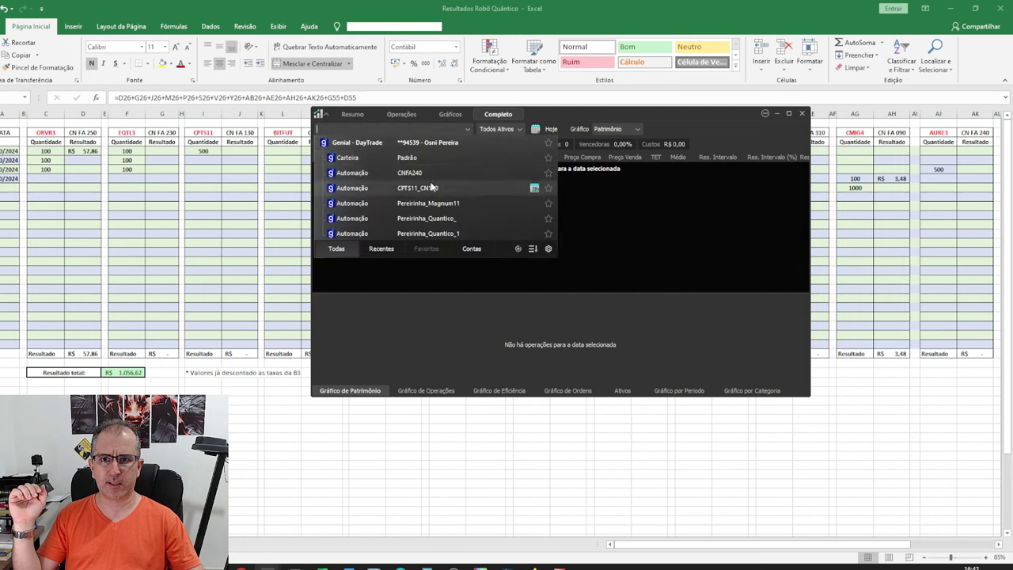
pyautogui.scroll(-2, 432, 187)
pyautogui.scroll(2, 433, 190)
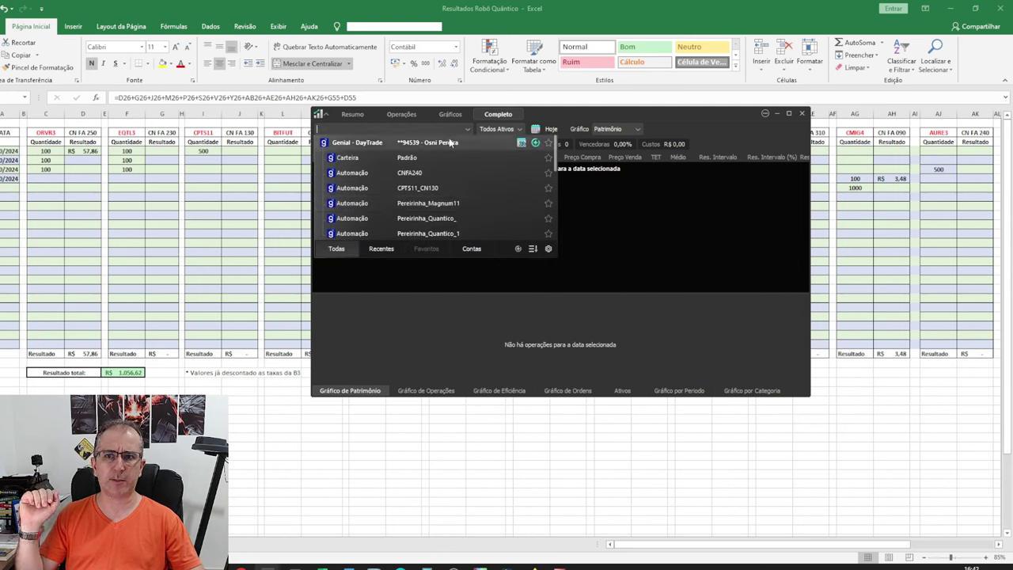
pyautogui.click(450, 143)
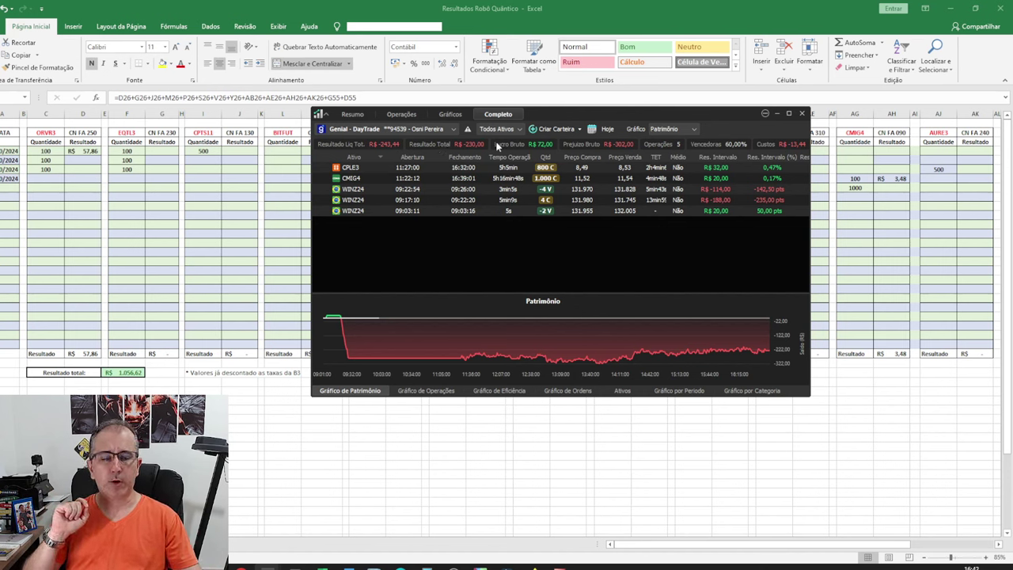
# Filter the account's report to a custom period with start and end date 04/11/2024
pyautogui.click(574, 131)
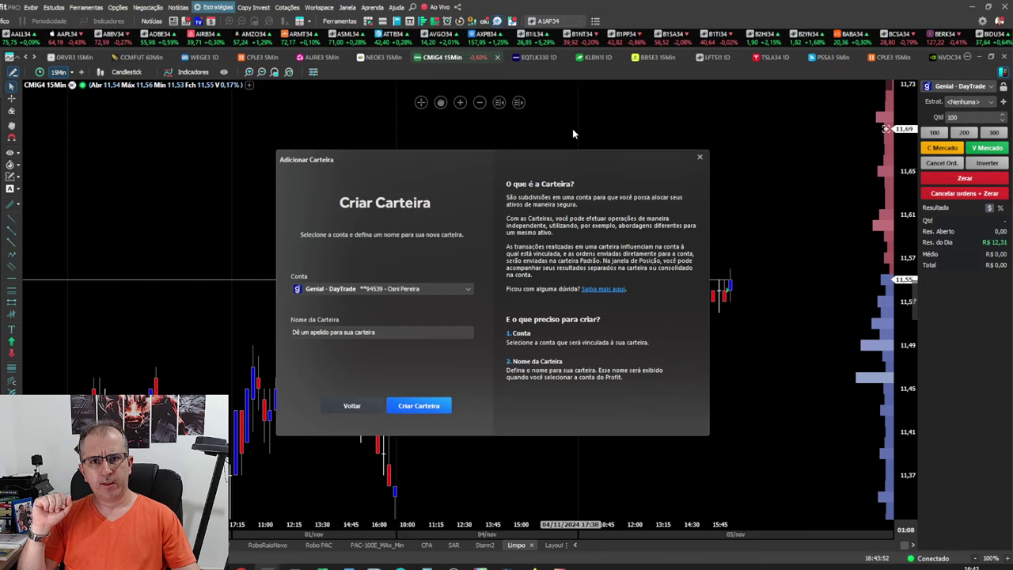
pyautogui.click(700, 157)
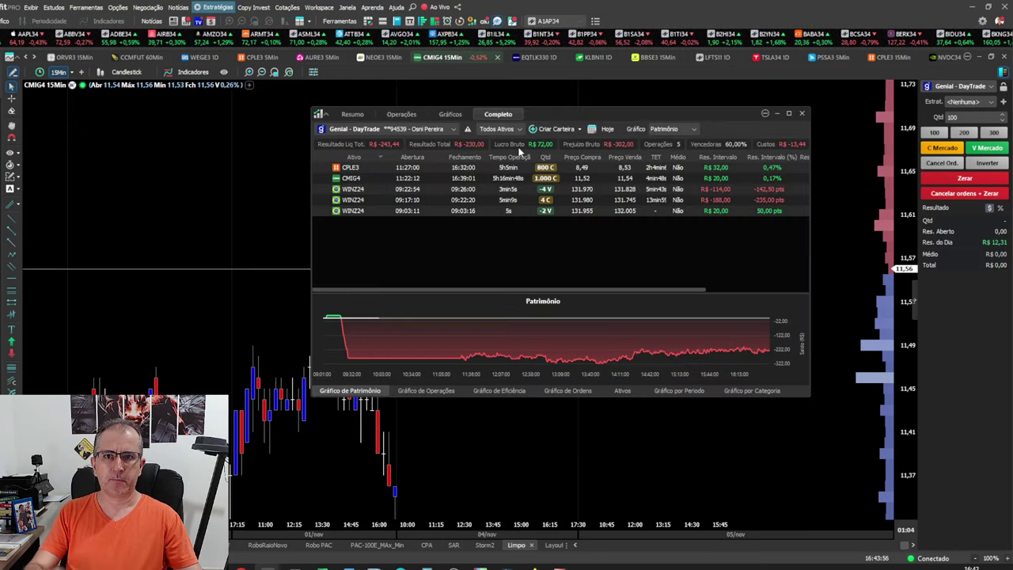
pyautogui.click(603, 128)
pyautogui.click(645, 271)
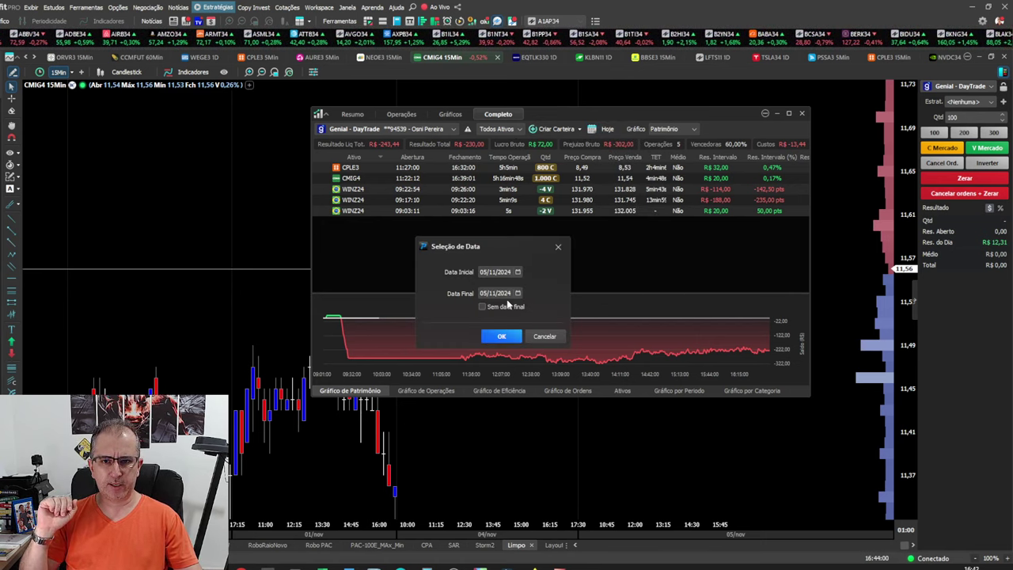
pyautogui.click(483, 272)
pyautogui.write('04')
pyautogui.click(483, 293)
pyautogui.write('04')
pyautogui.click(502, 335)
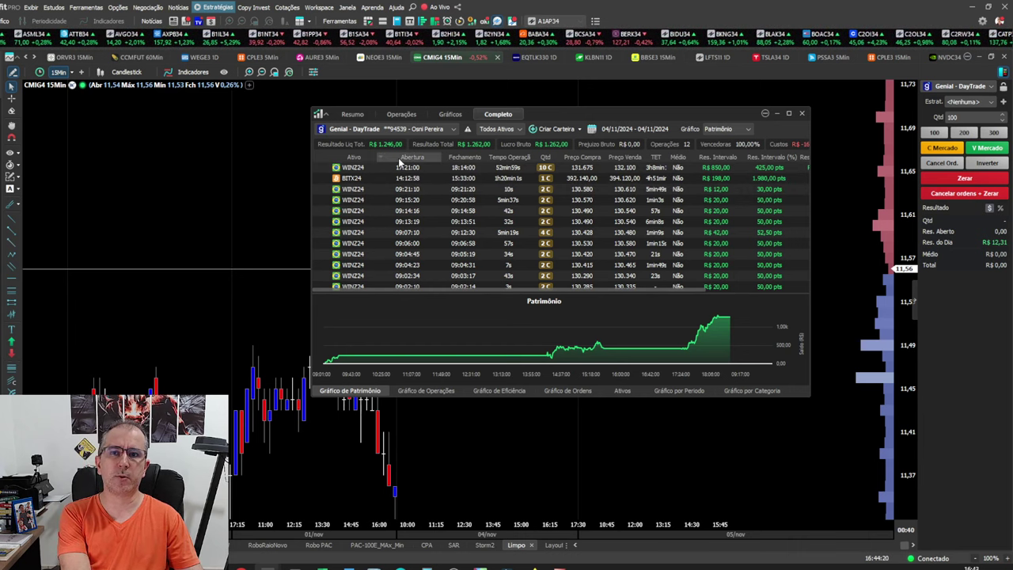
# Change the report's custom period to start and end on 03/11/2024
pyautogui.click(638, 128)
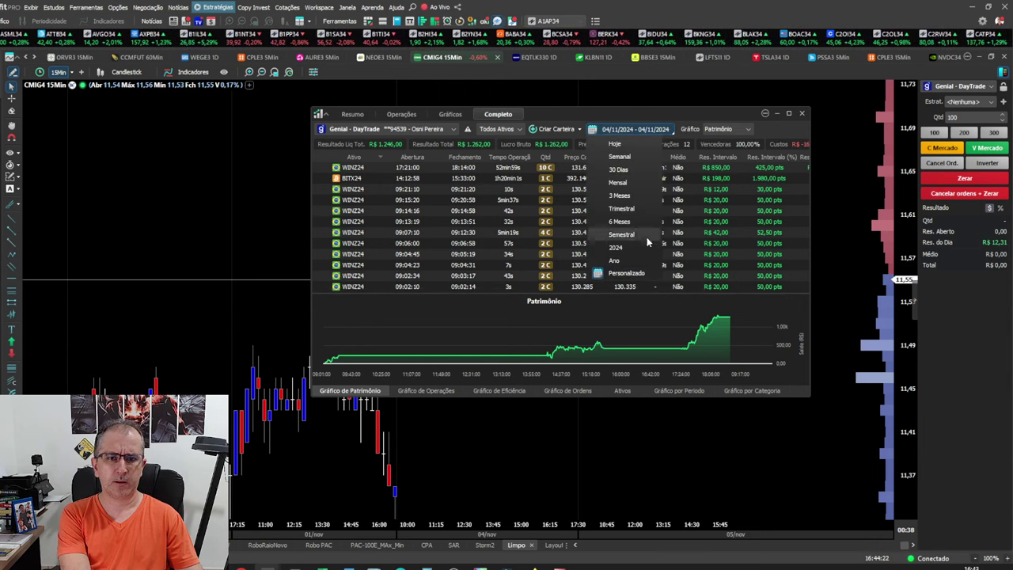
pyautogui.click(628, 274)
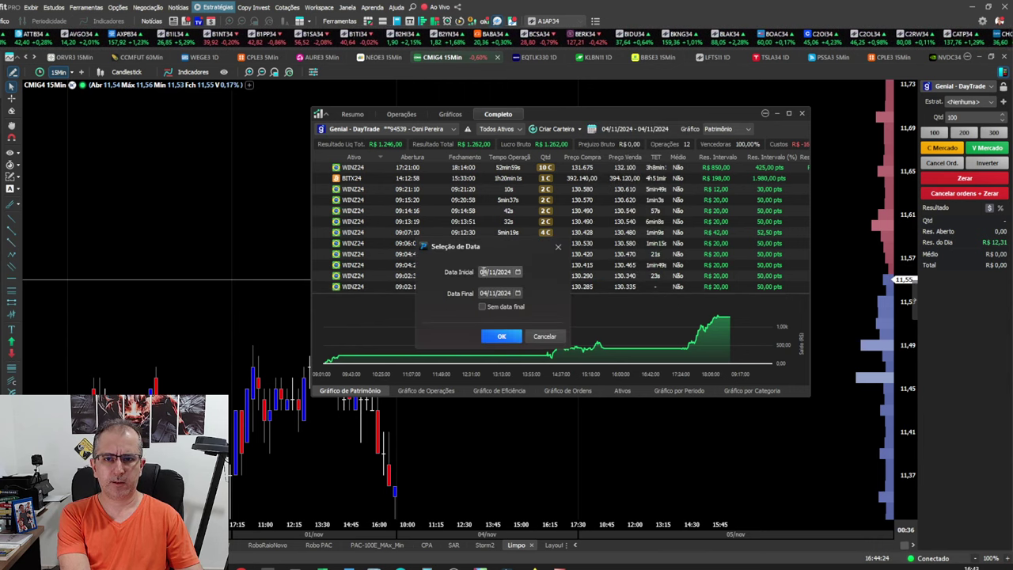
pyautogui.write('03')
pyautogui.click(484, 293)
pyautogui.write('03')
pyautogui.click(501, 336)
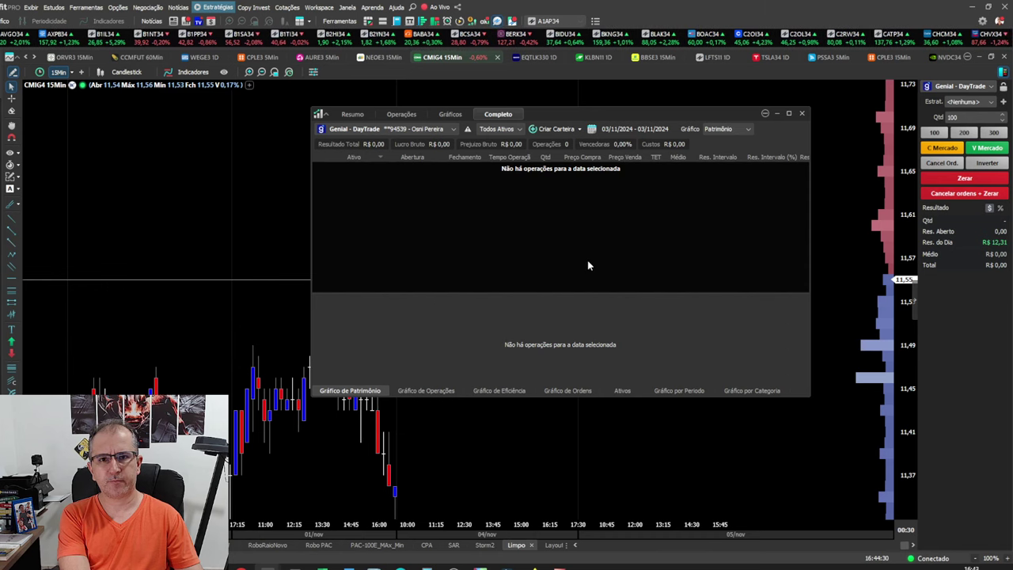
# Check the November 2024 calendar and set the report's custom period to 01/11/2024 for both dates
pyautogui.click(629, 131)
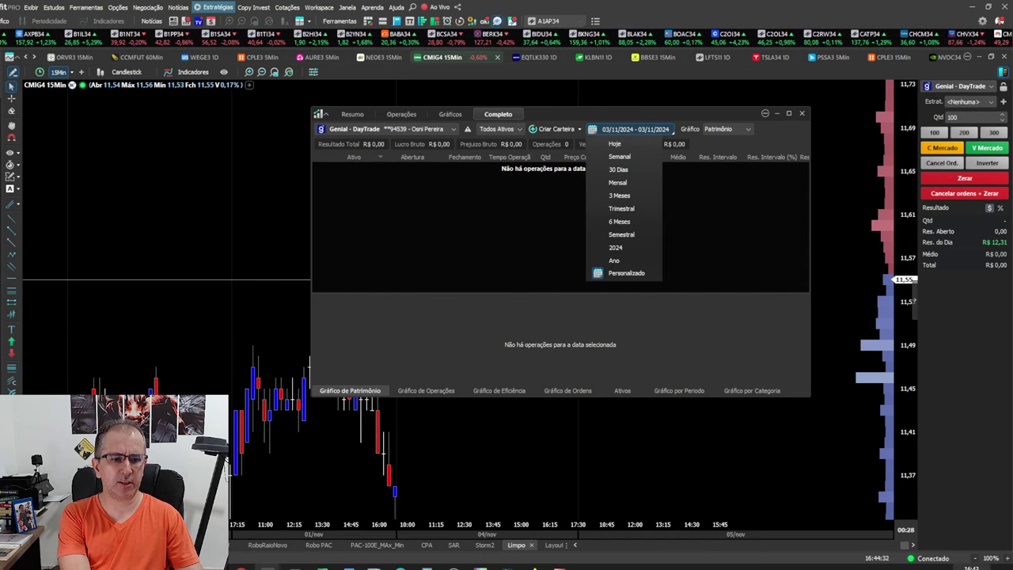
pyautogui.click(971, 567)
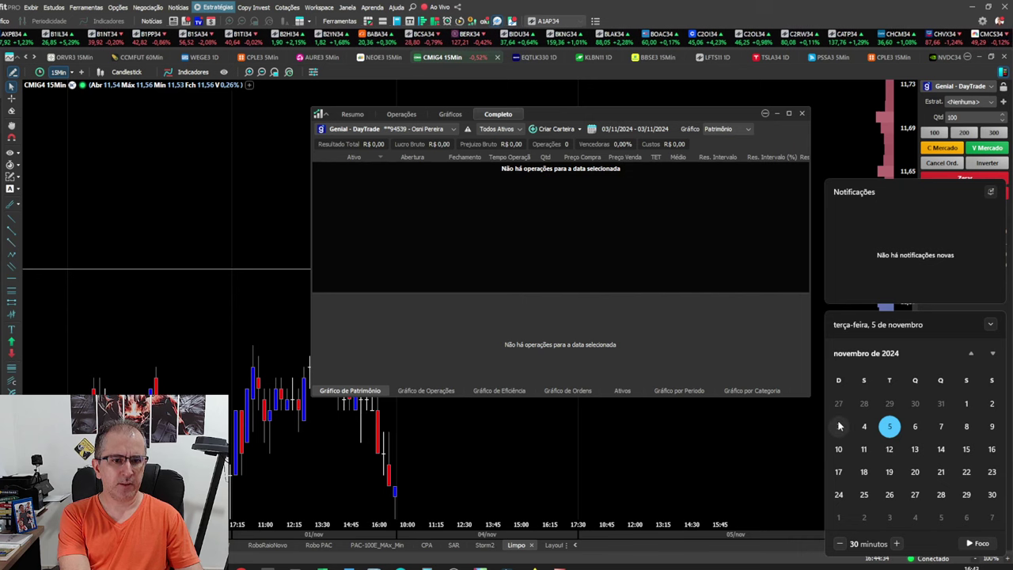
pyautogui.click(614, 128)
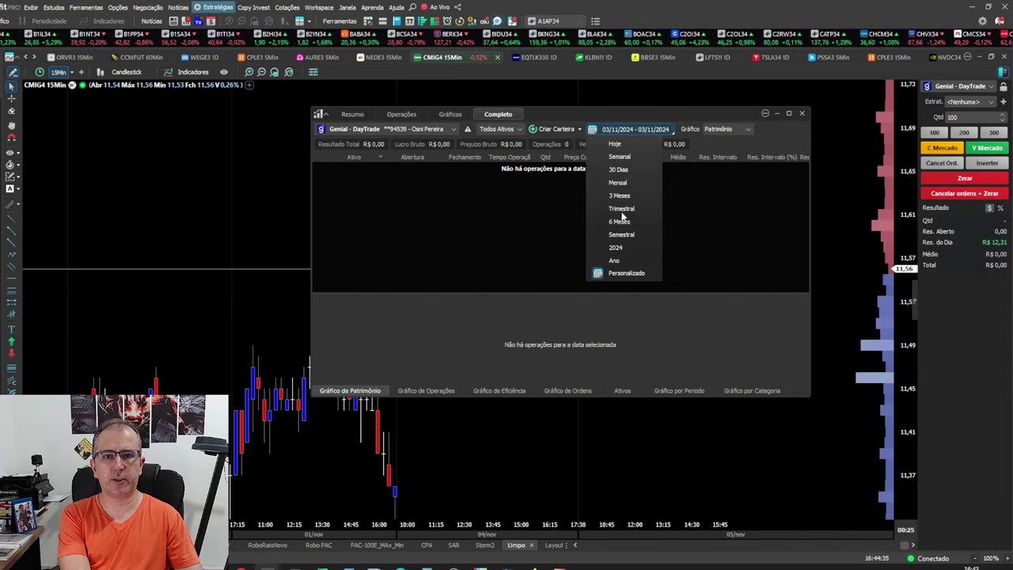
pyautogui.click(618, 273)
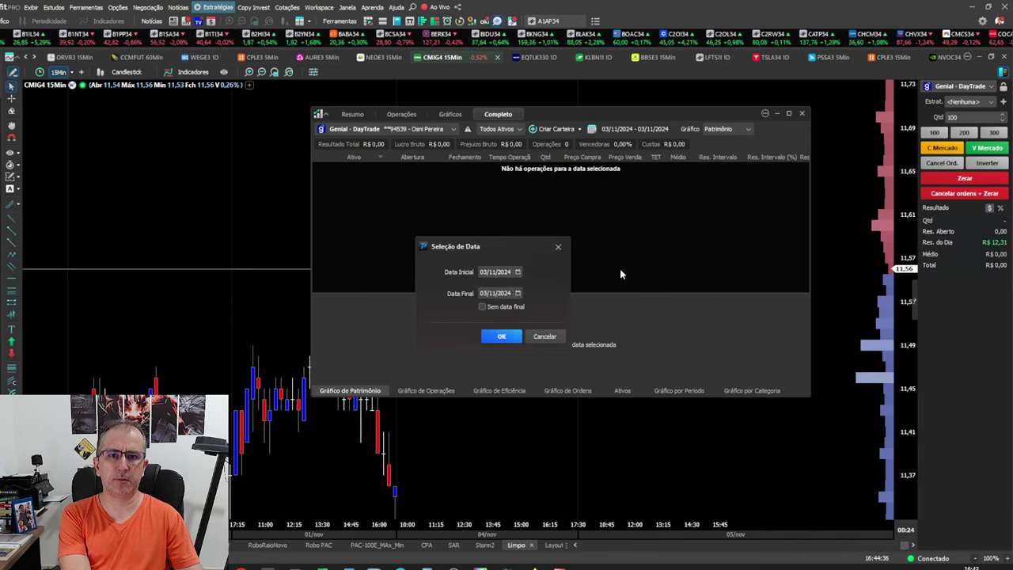
pyautogui.write('01')
pyautogui.click(482, 293)
pyautogui.write('01')
pyautogui.click(505, 337)
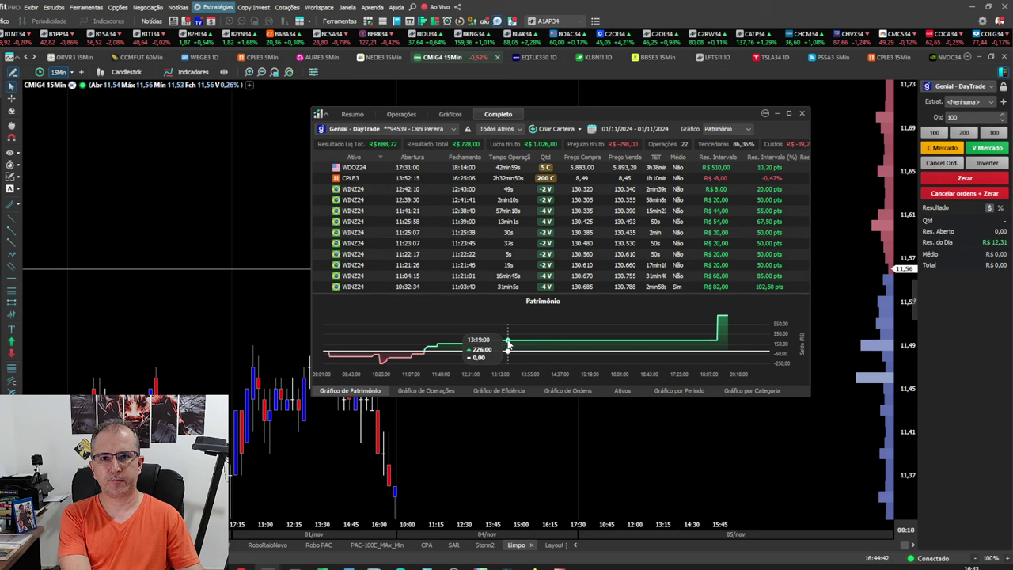
# Display the account's operations for 31/10/2024 by setting both custom period dates to that day
pyautogui.click(622, 133)
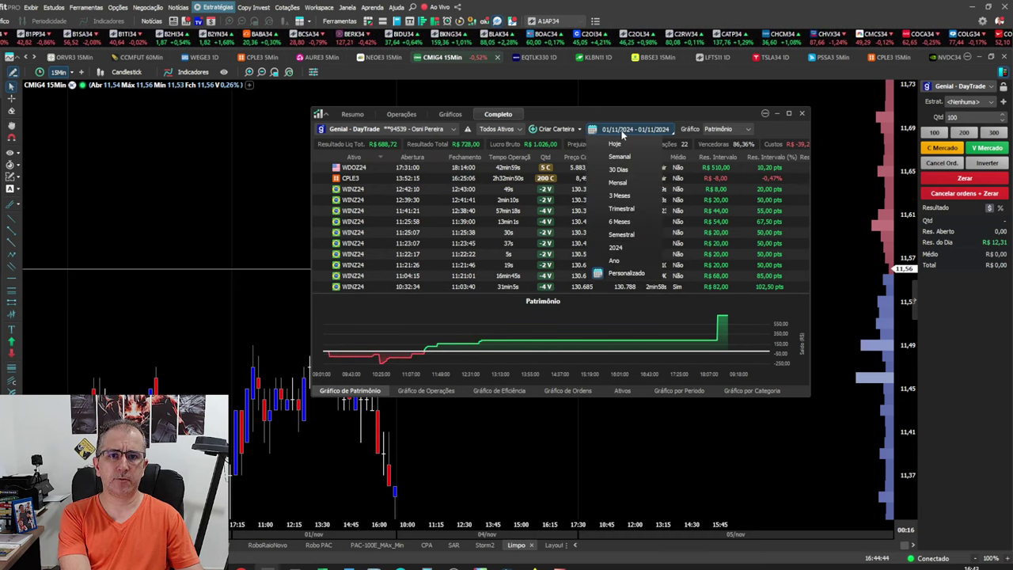
pyautogui.click(625, 273)
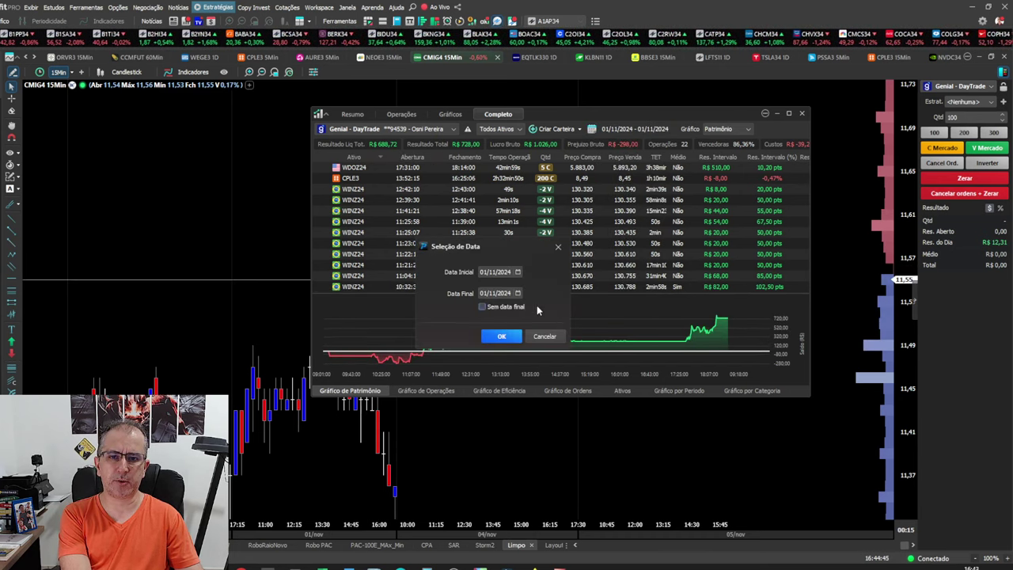
pyautogui.click(485, 273)
pyautogui.press('Right')
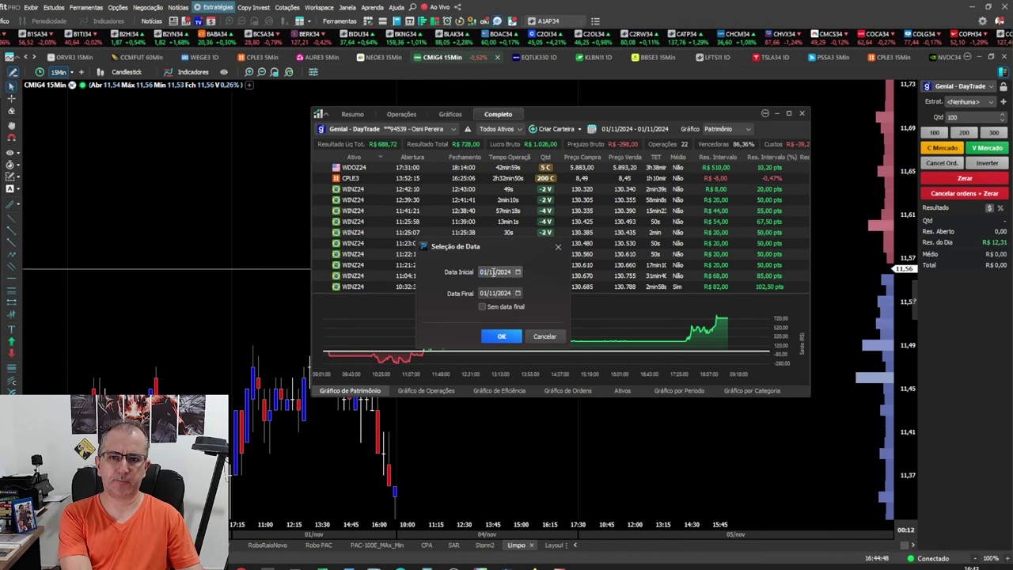
pyautogui.press('Down')
pyautogui.press('Left')
pyautogui.press('Down')
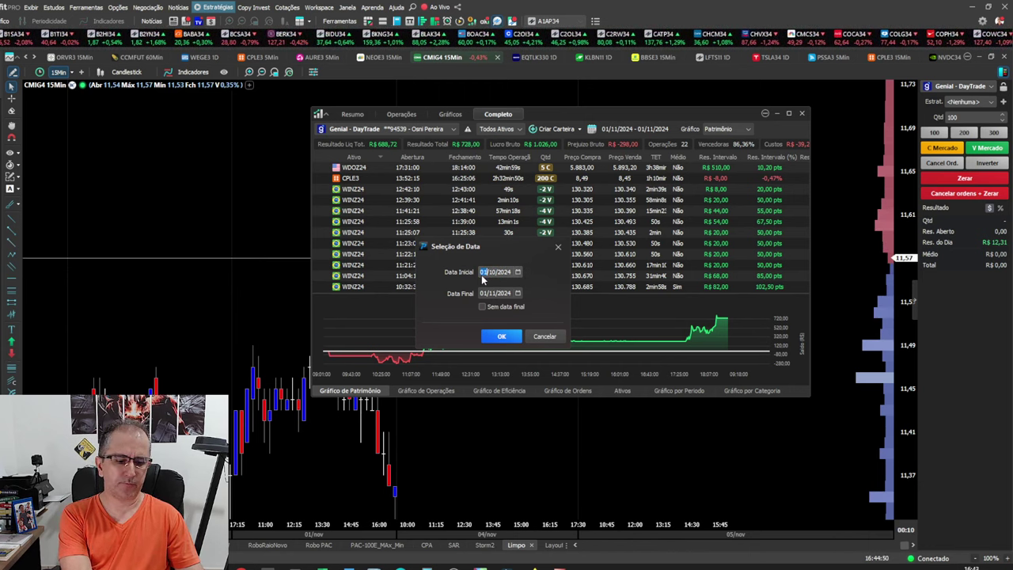
pyautogui.click(495, 293)
pyautogui.press('Down')
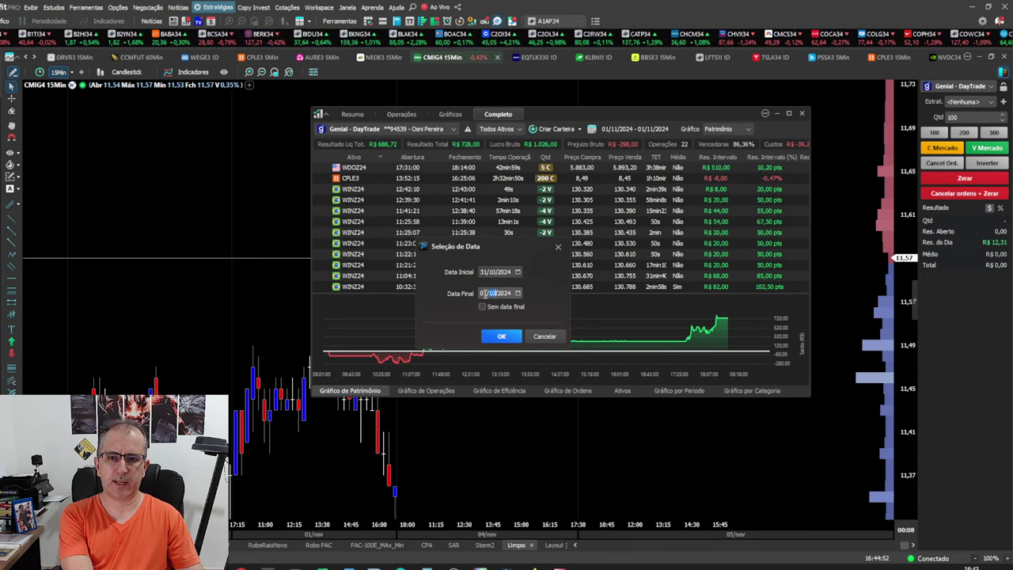
pyautogui.press('Down')
pyautogui.click(501, 335)
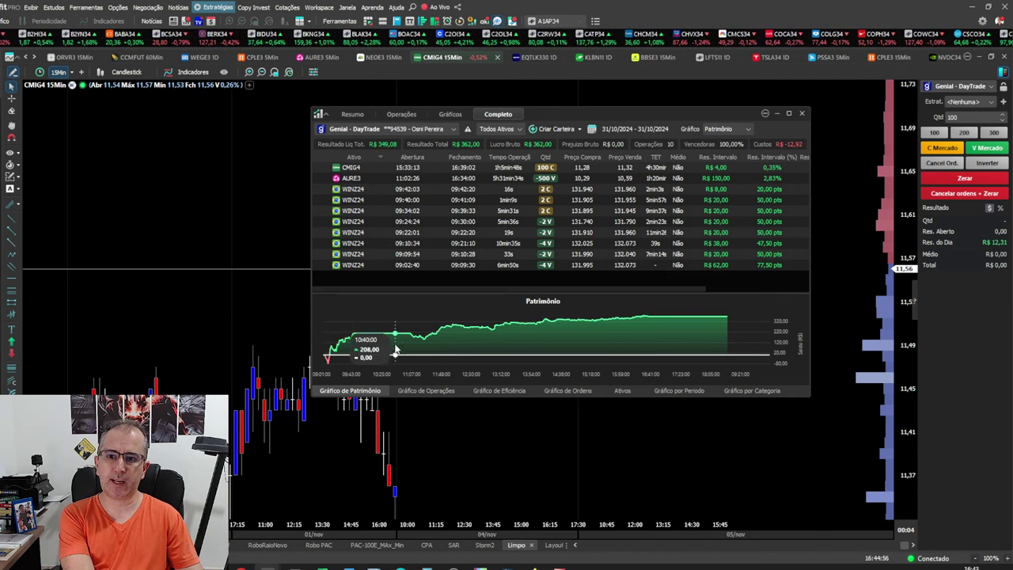
# Move both dates of the report's custom period back to 30/10/2024
pyautogui.click(633, 128)
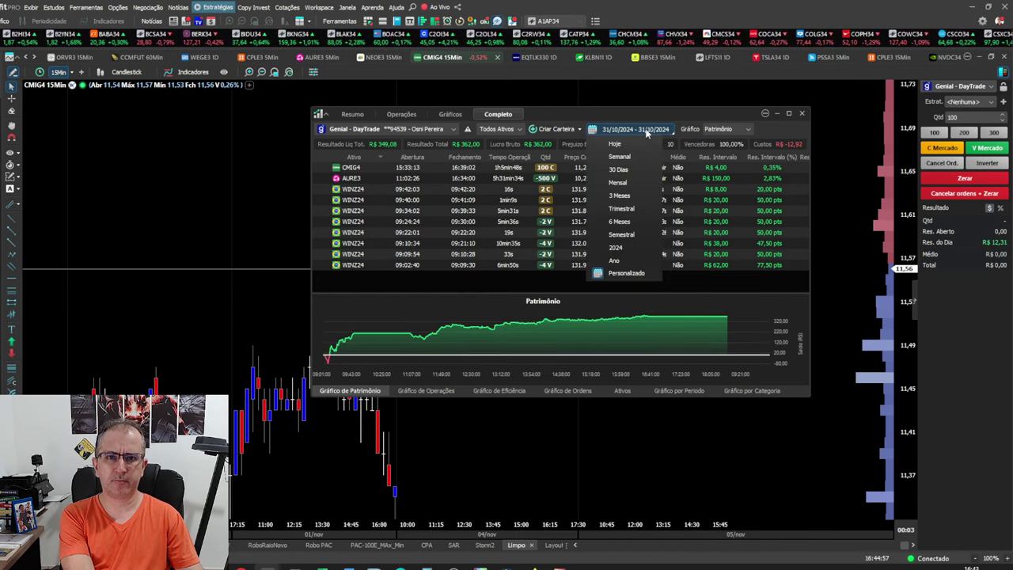
pyautogui.click(625, 275)
pyautogui.click(484, 271)
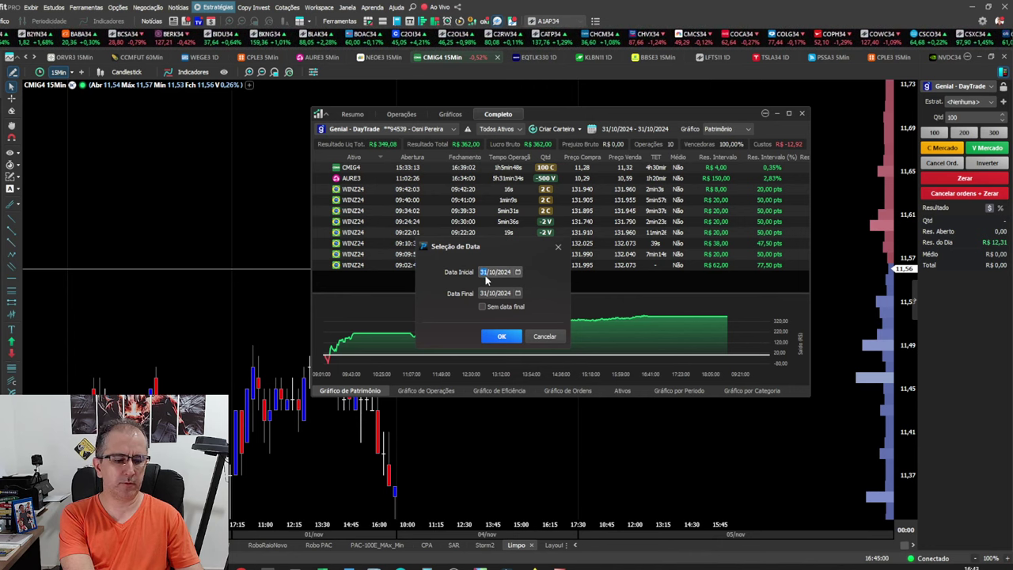
pyautogui.press('Down')
pyautogui.press('Down')
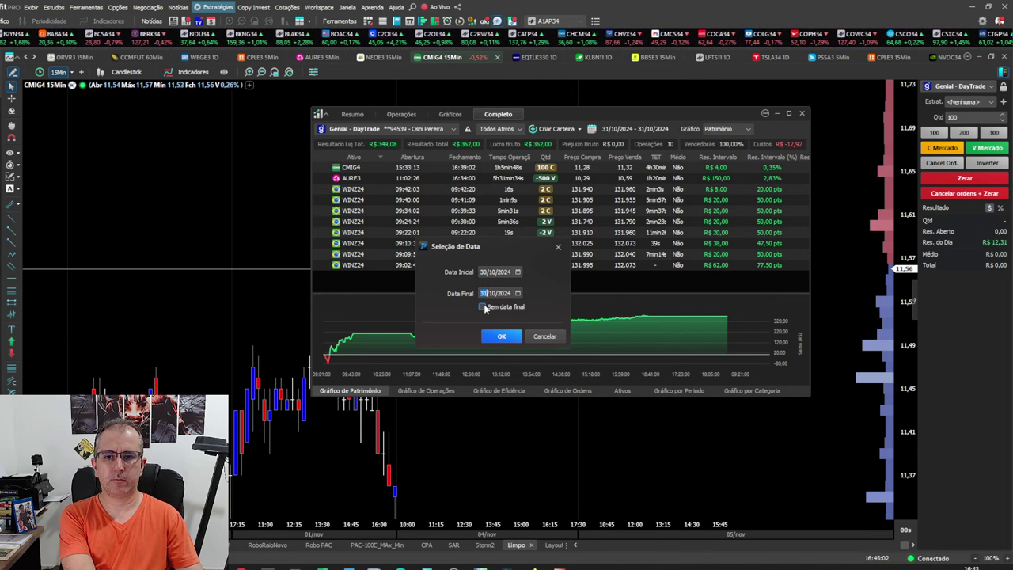
pyautogui.click(499, 336)
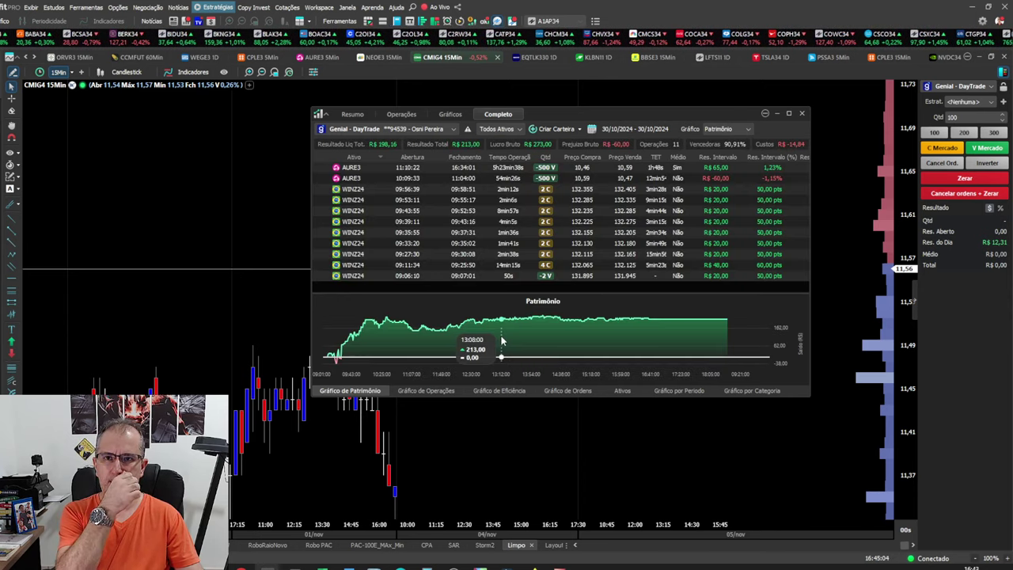
# Inspect the interval results of the two AURE3 operations on 30/10/2024
pyautogui.click(456, 179)
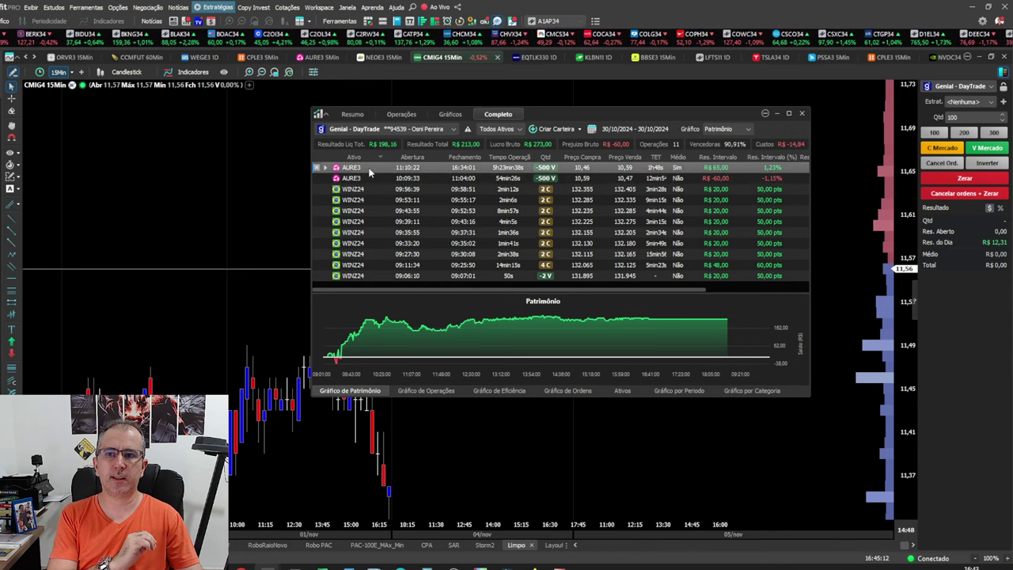
pyautogui.click(722, 170)
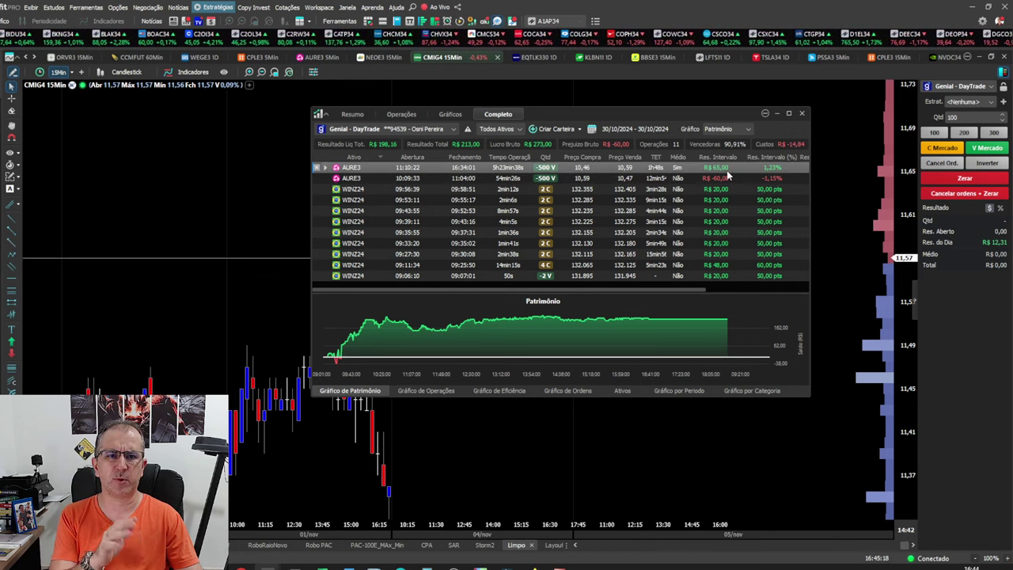
pyautogui.click(721, 178)
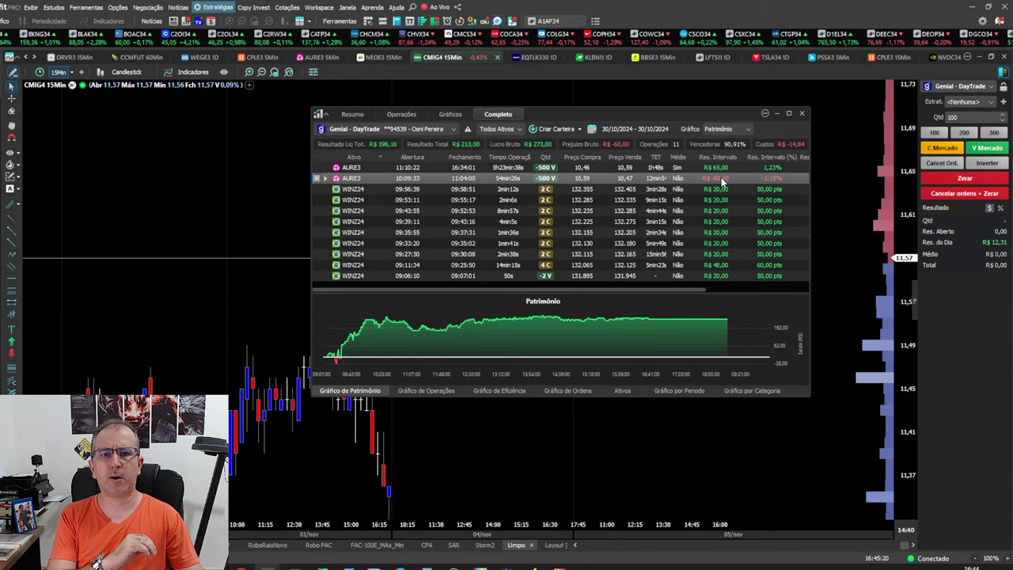